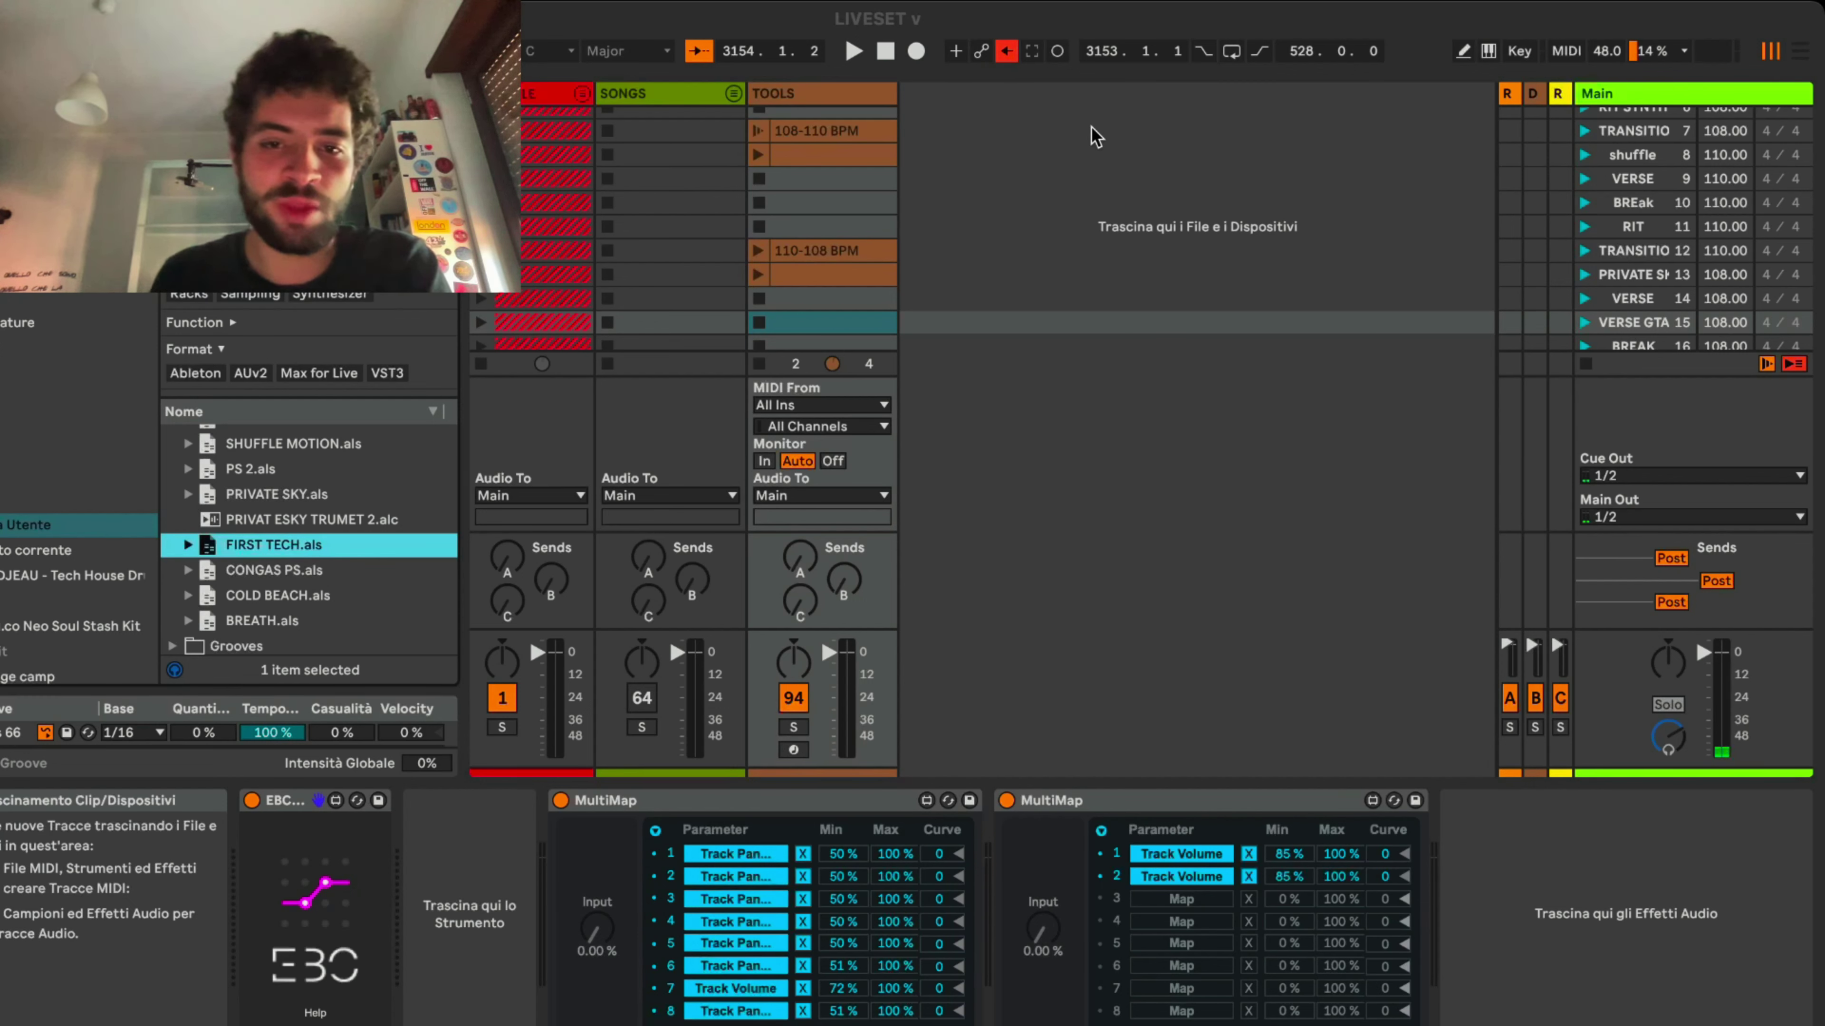
Unfold the SONGS group and step through the song groups inside it
click(1068, 146)
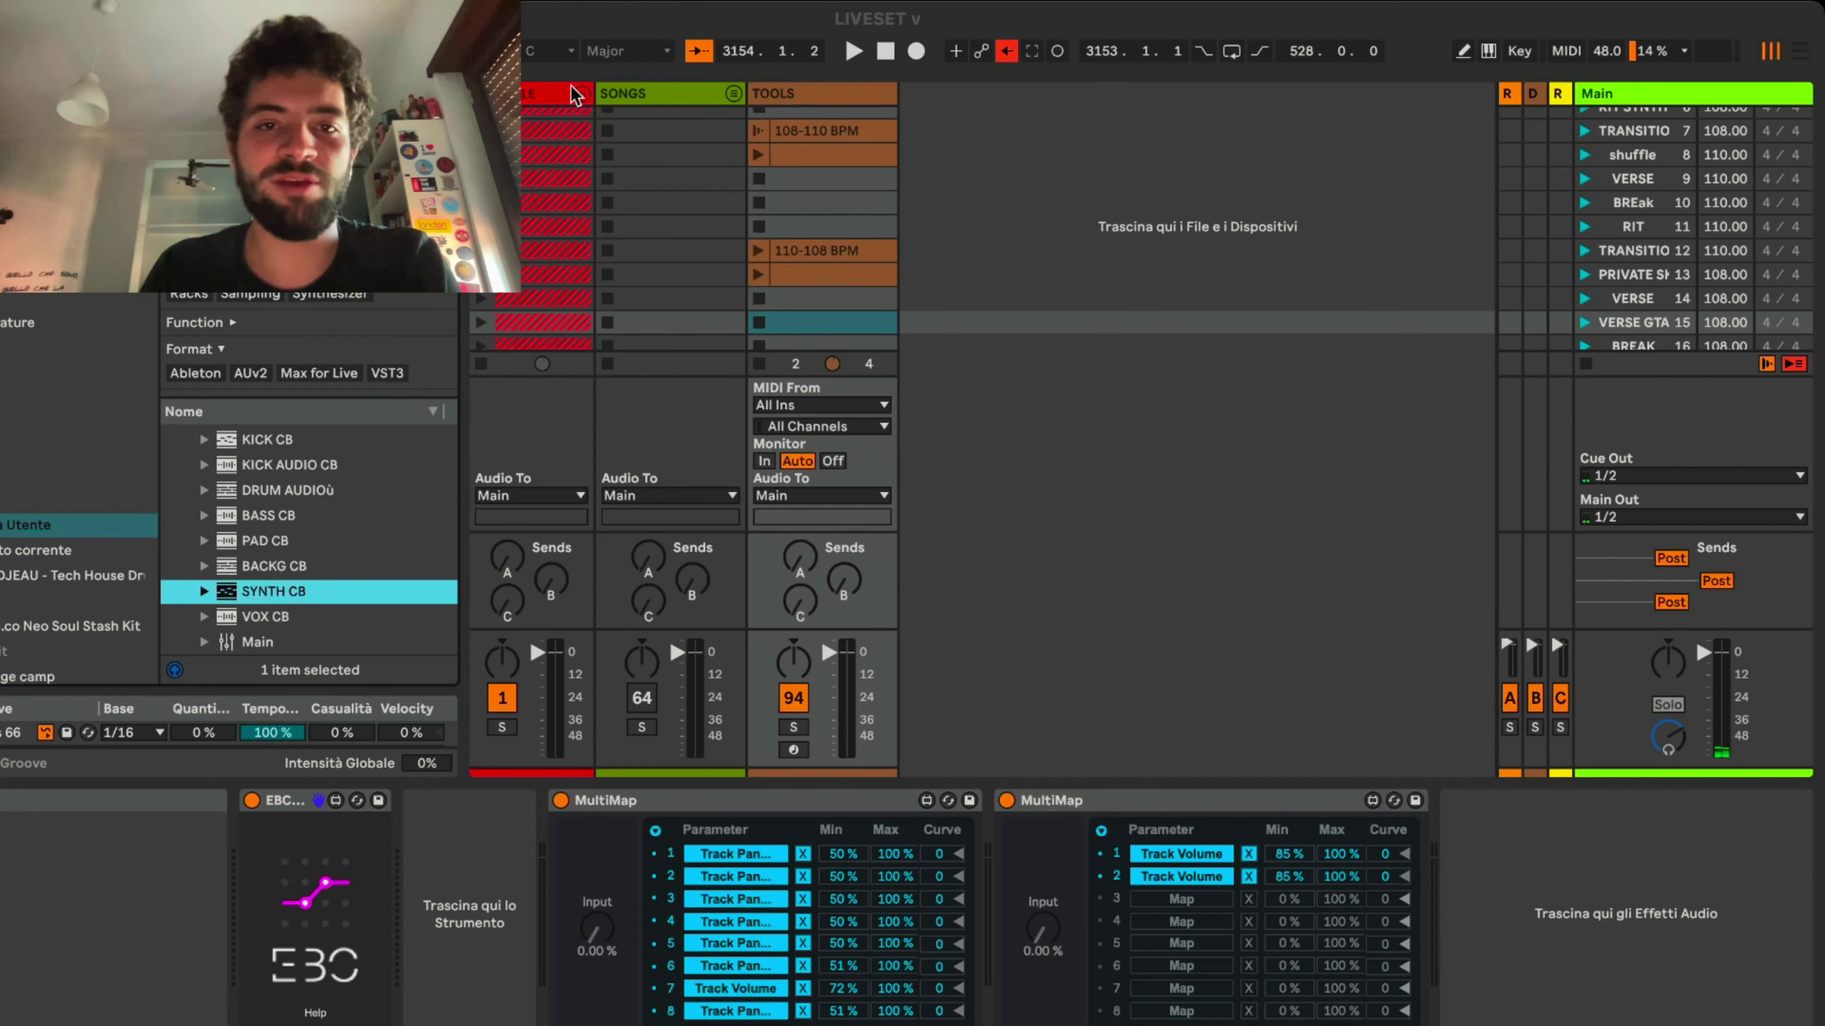
click(675, 102)
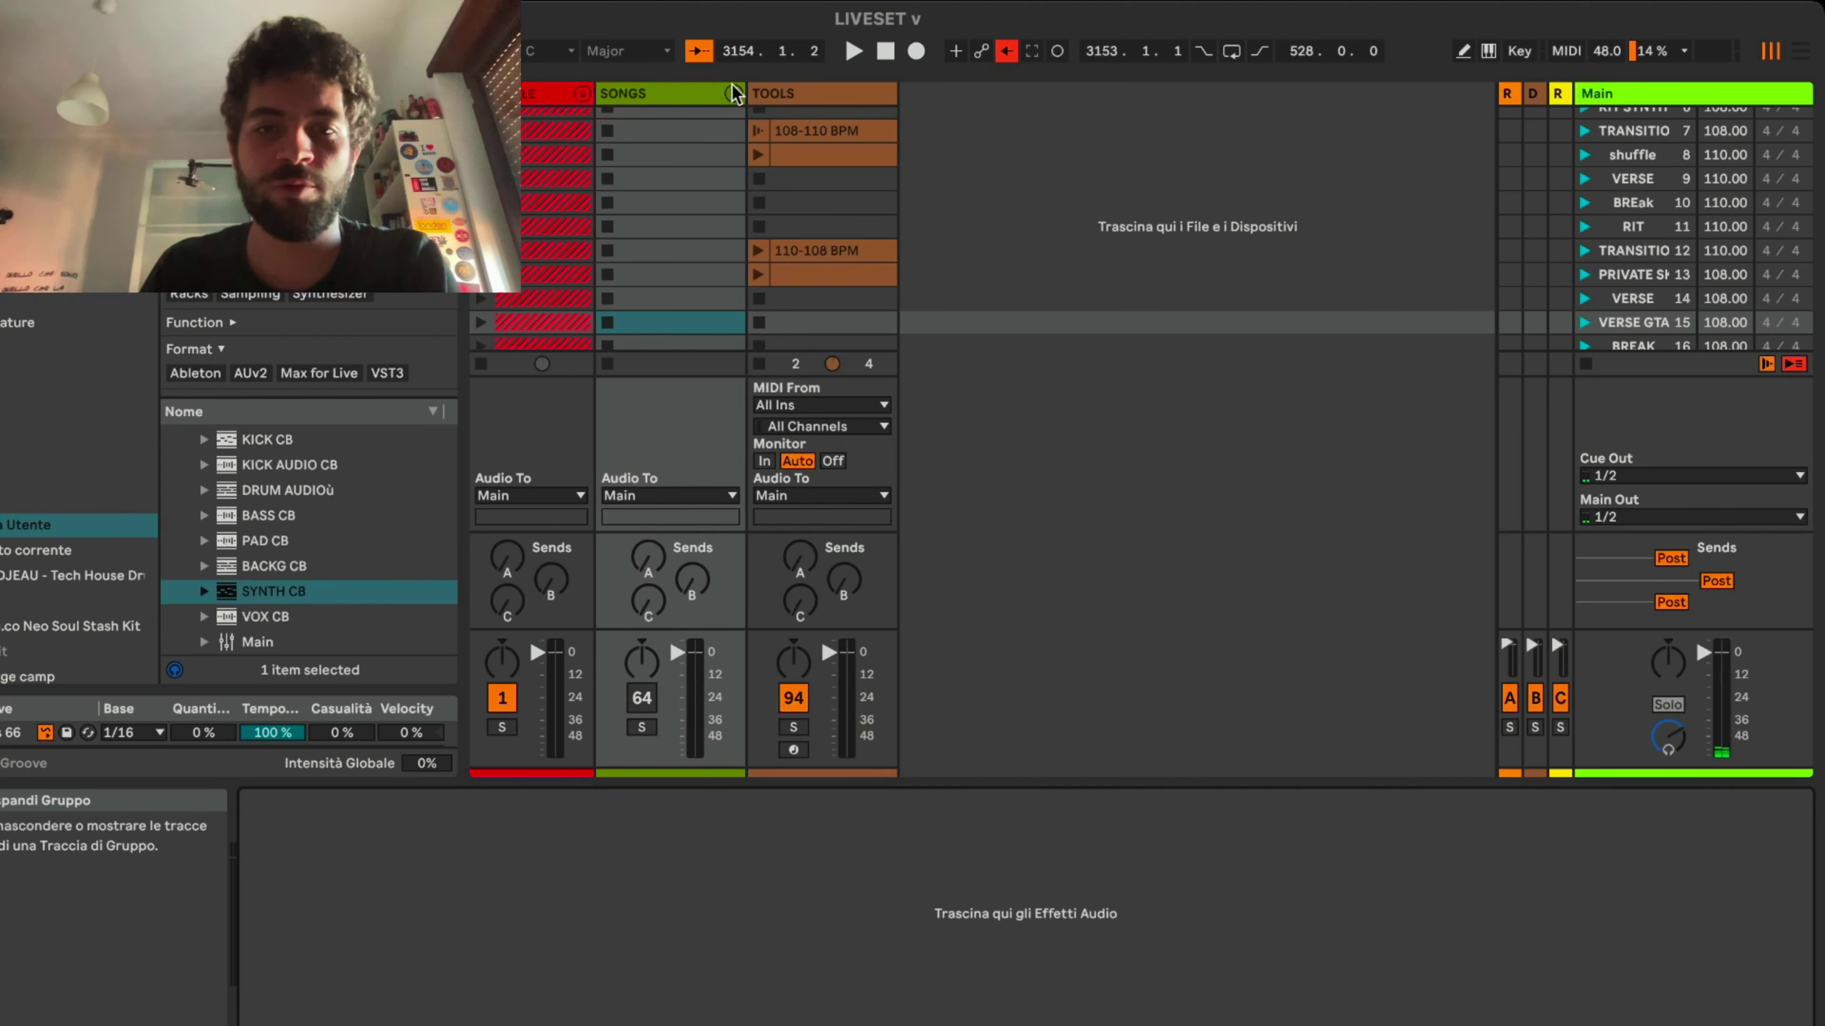
click(732, 93)
click(771, 112)
key(Right)
key(Right)
key(Right)
key(Right)
key(Right)
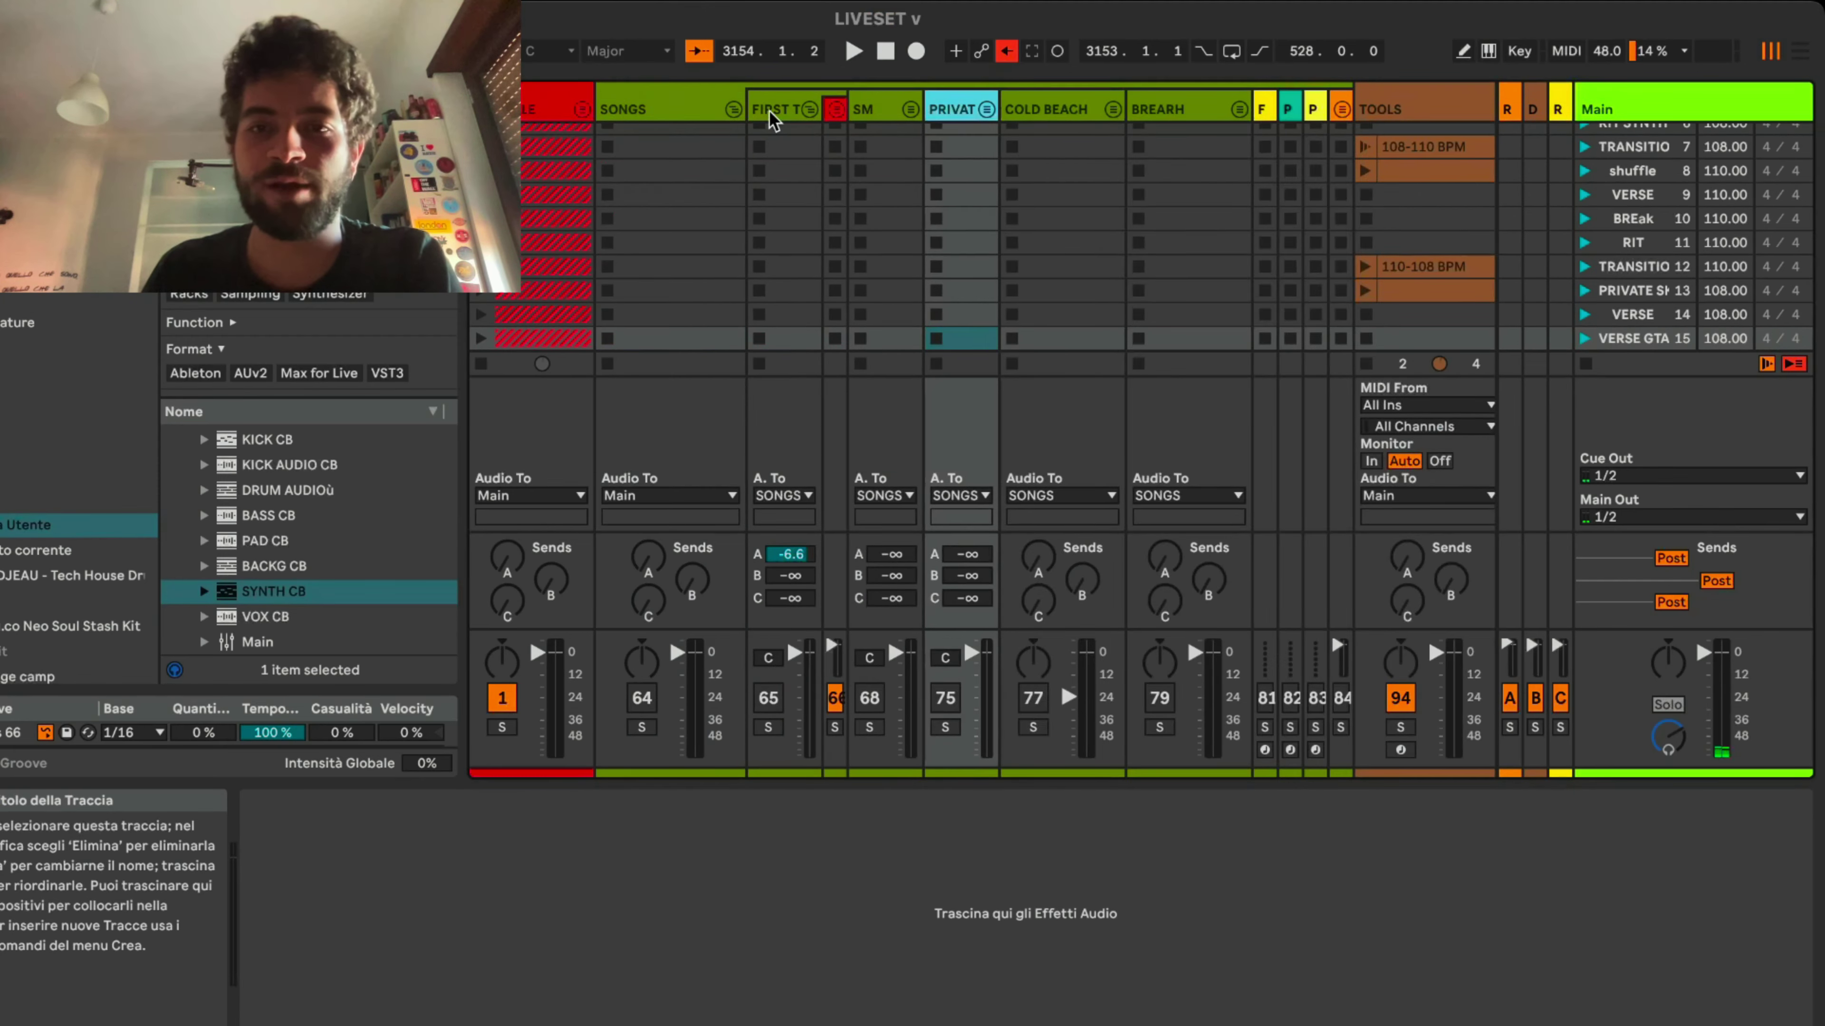
Unfold the CONSOLE group and DECK A, and step through the deck's tracks from DRUM RACK onwards
click(564, 108)
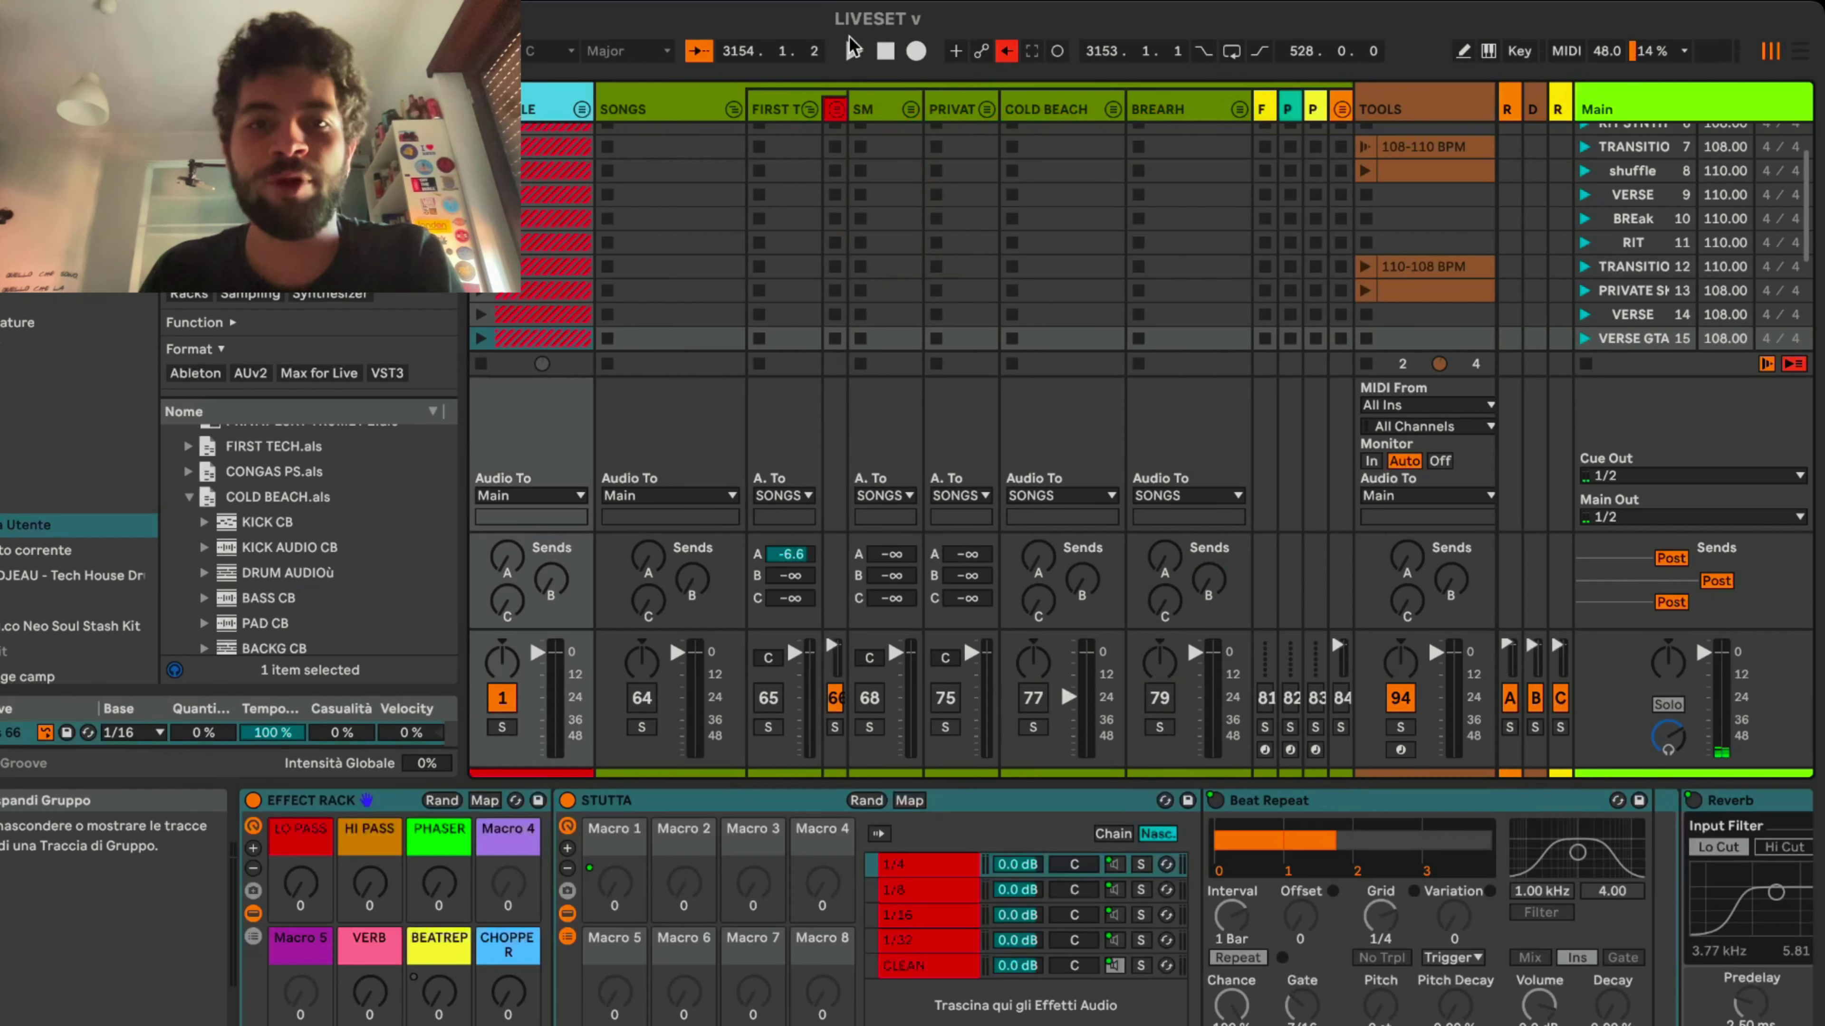
click(581, 109)
click(709, 110)
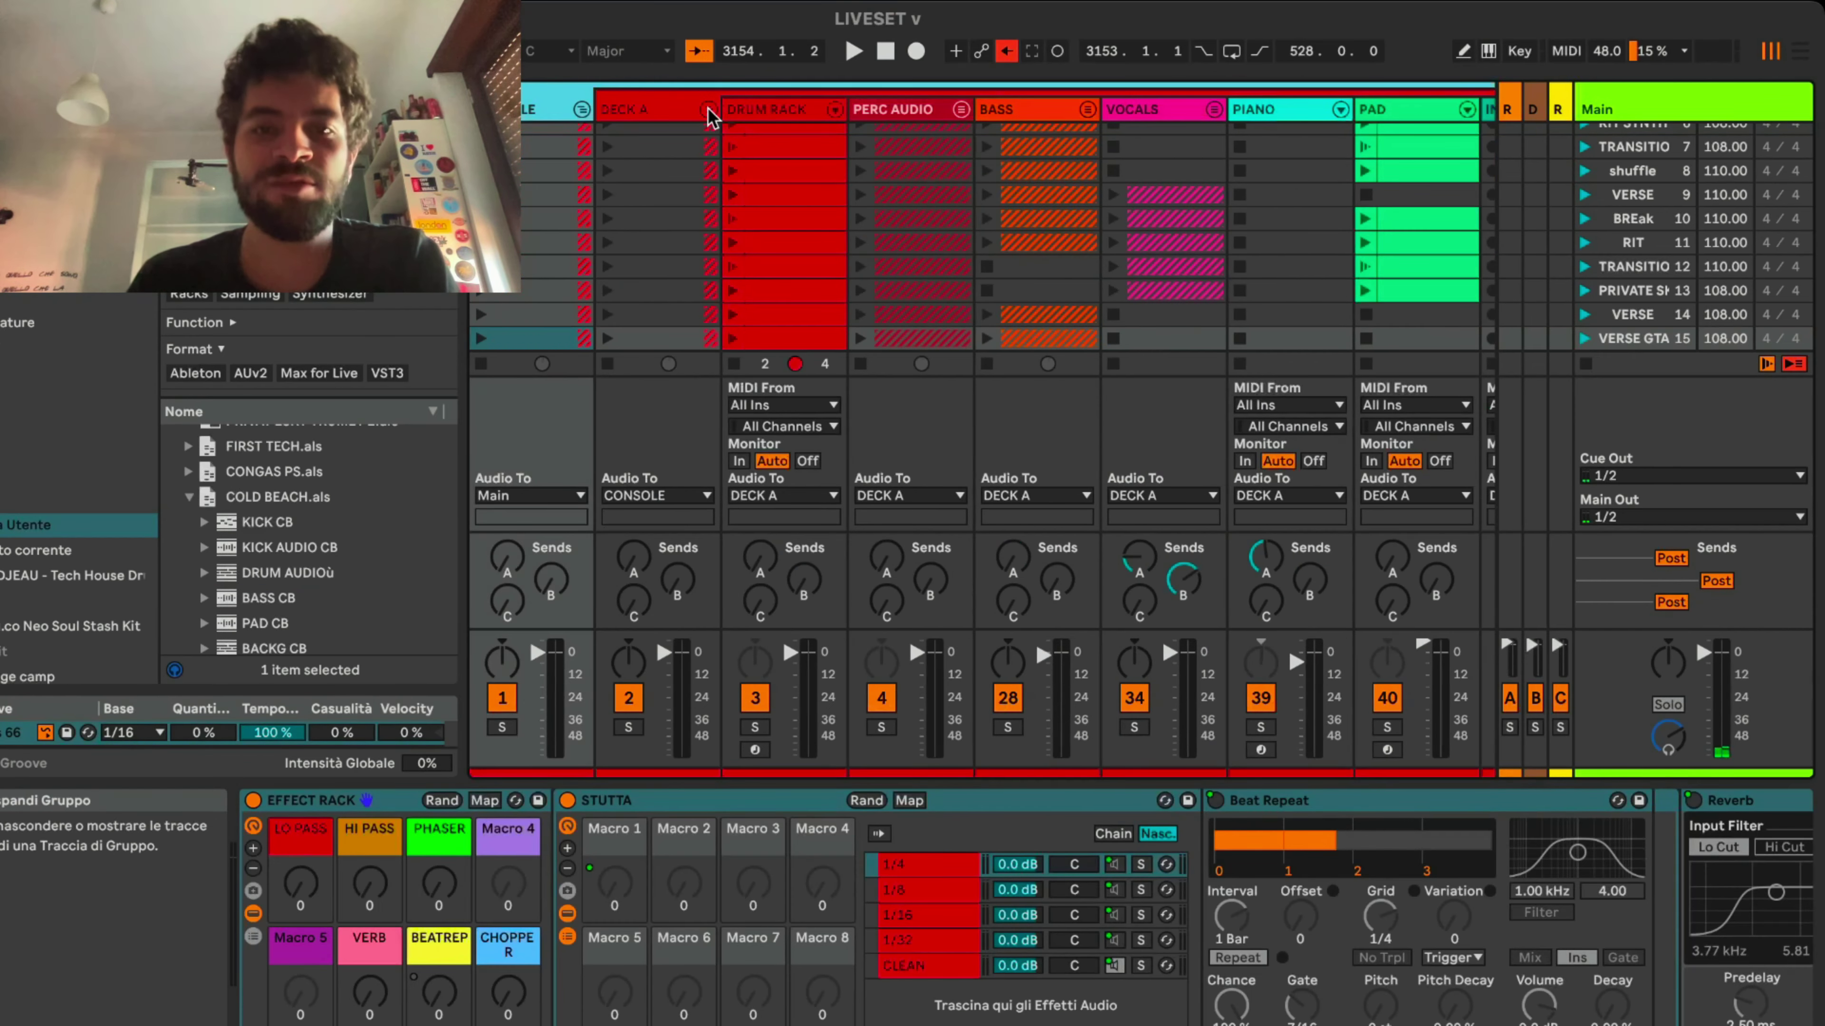
click(757, 126)
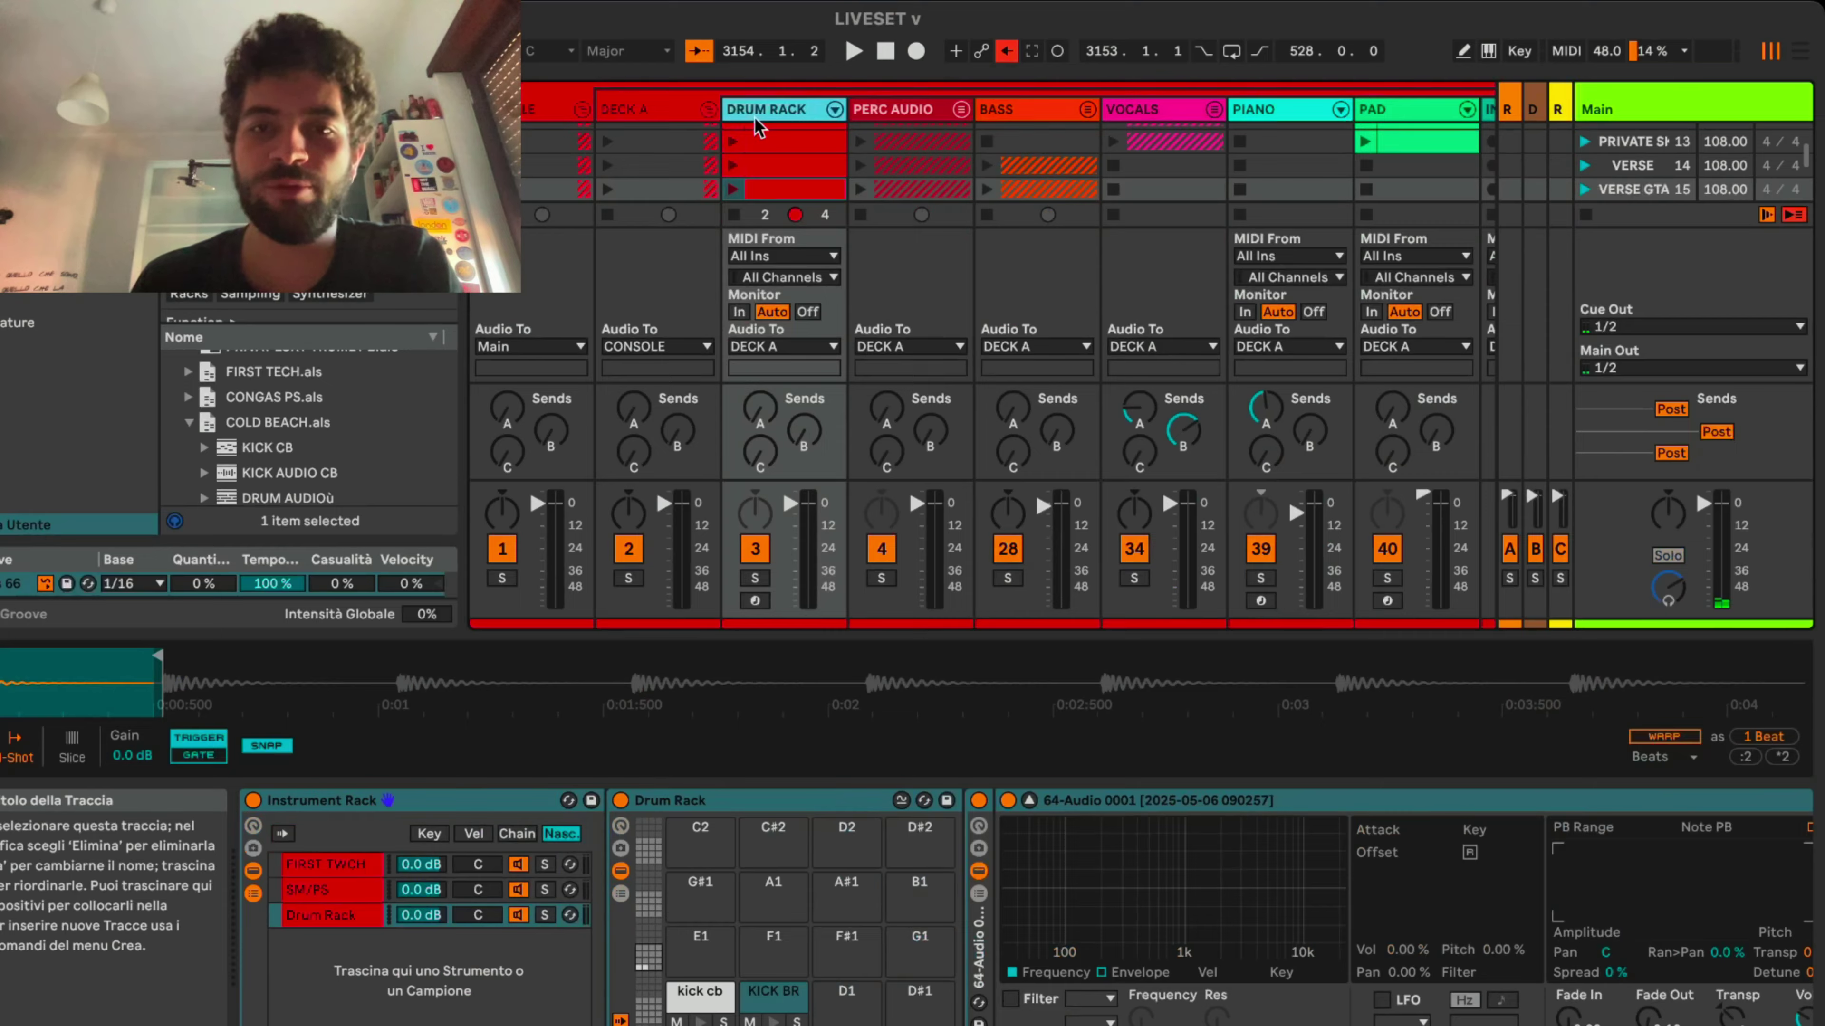
key(Right)
key(Right)
key(Right)
key(Right)
key(Right)
key(Right)
key(Right)
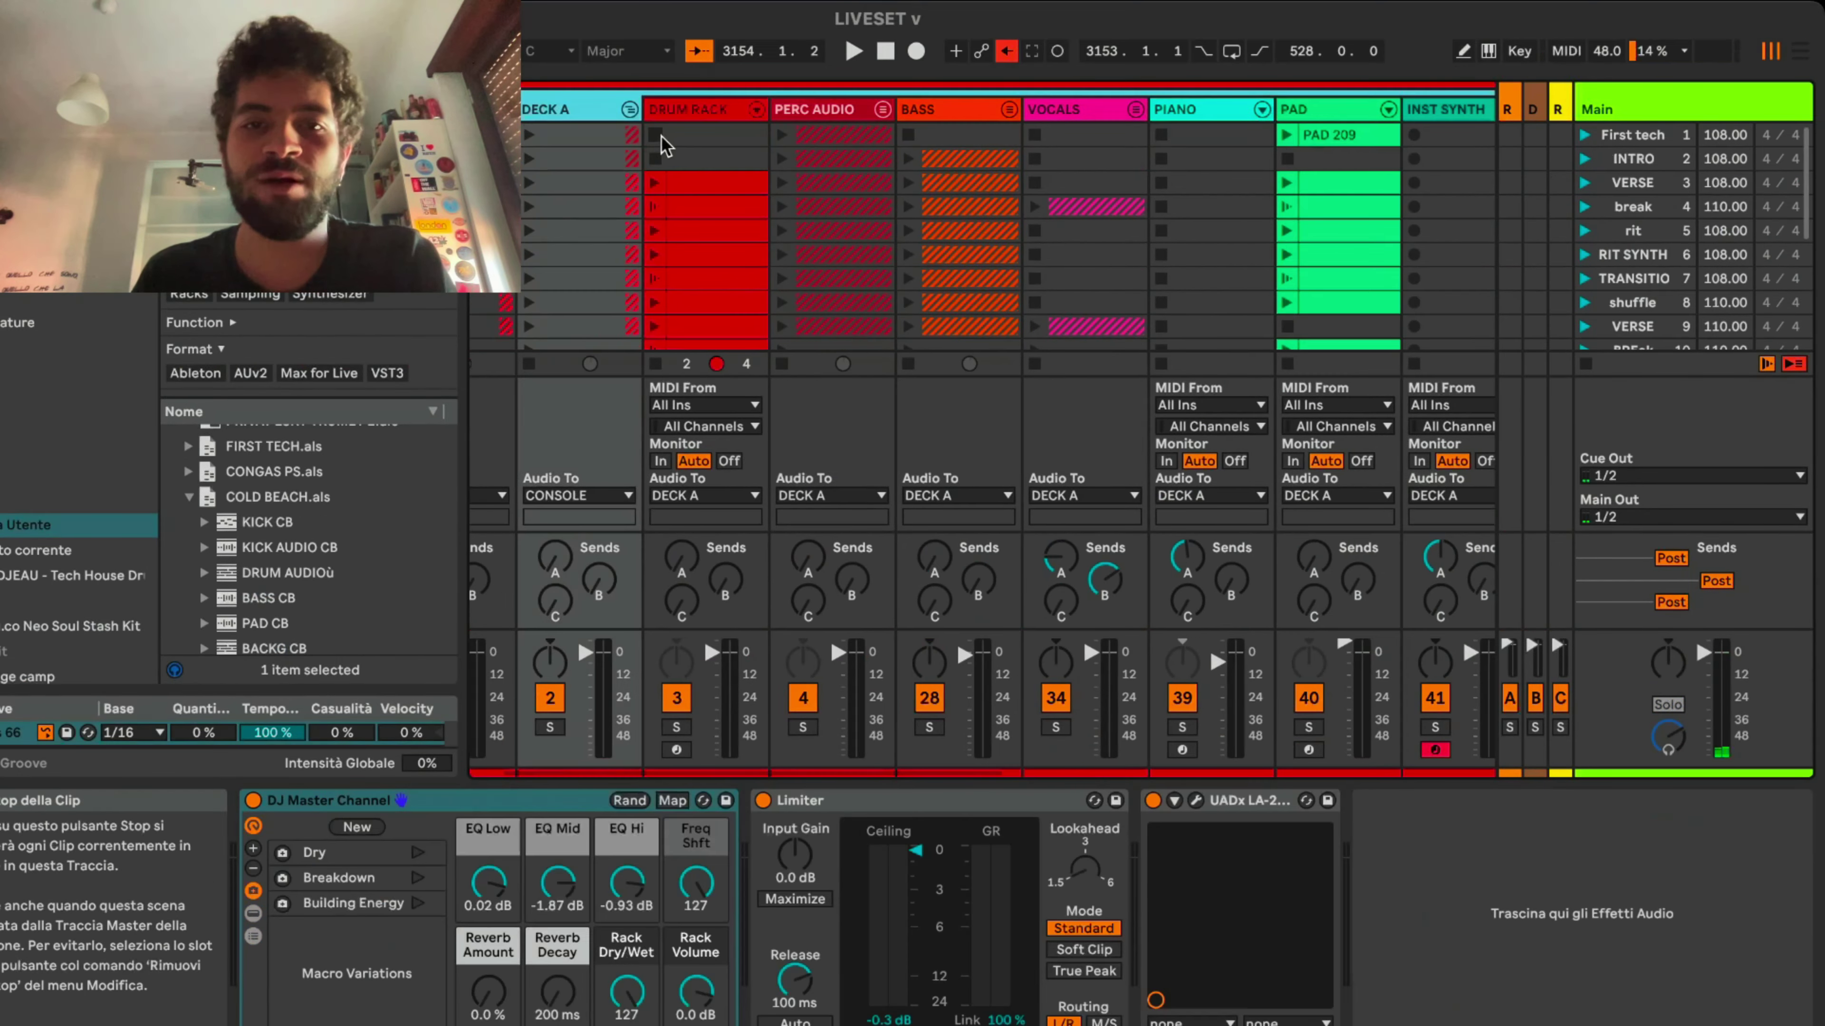
Look across DECK A's tracks to the BACKGROUND group and unfold its BACKG CB subgroup
scroll(661, 136, right, 7)
scroll(662, 136, left, 1)
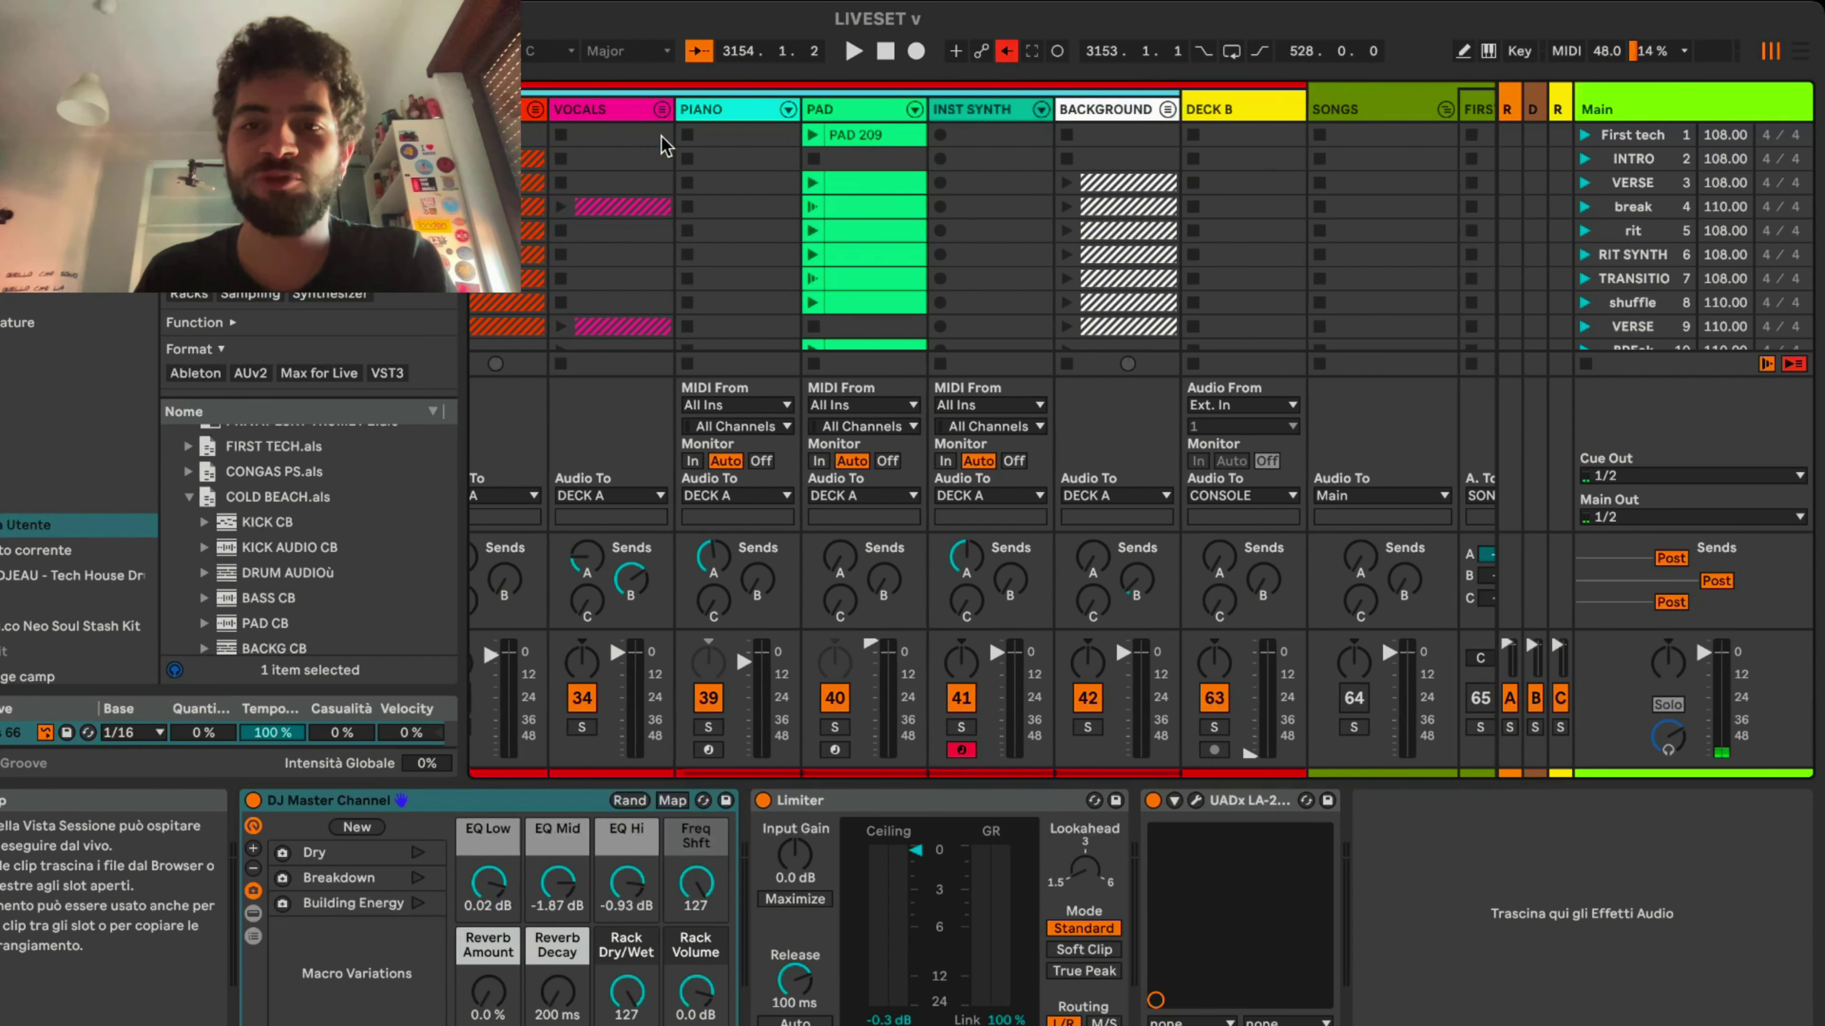
scroll(660, 136, left, 6)
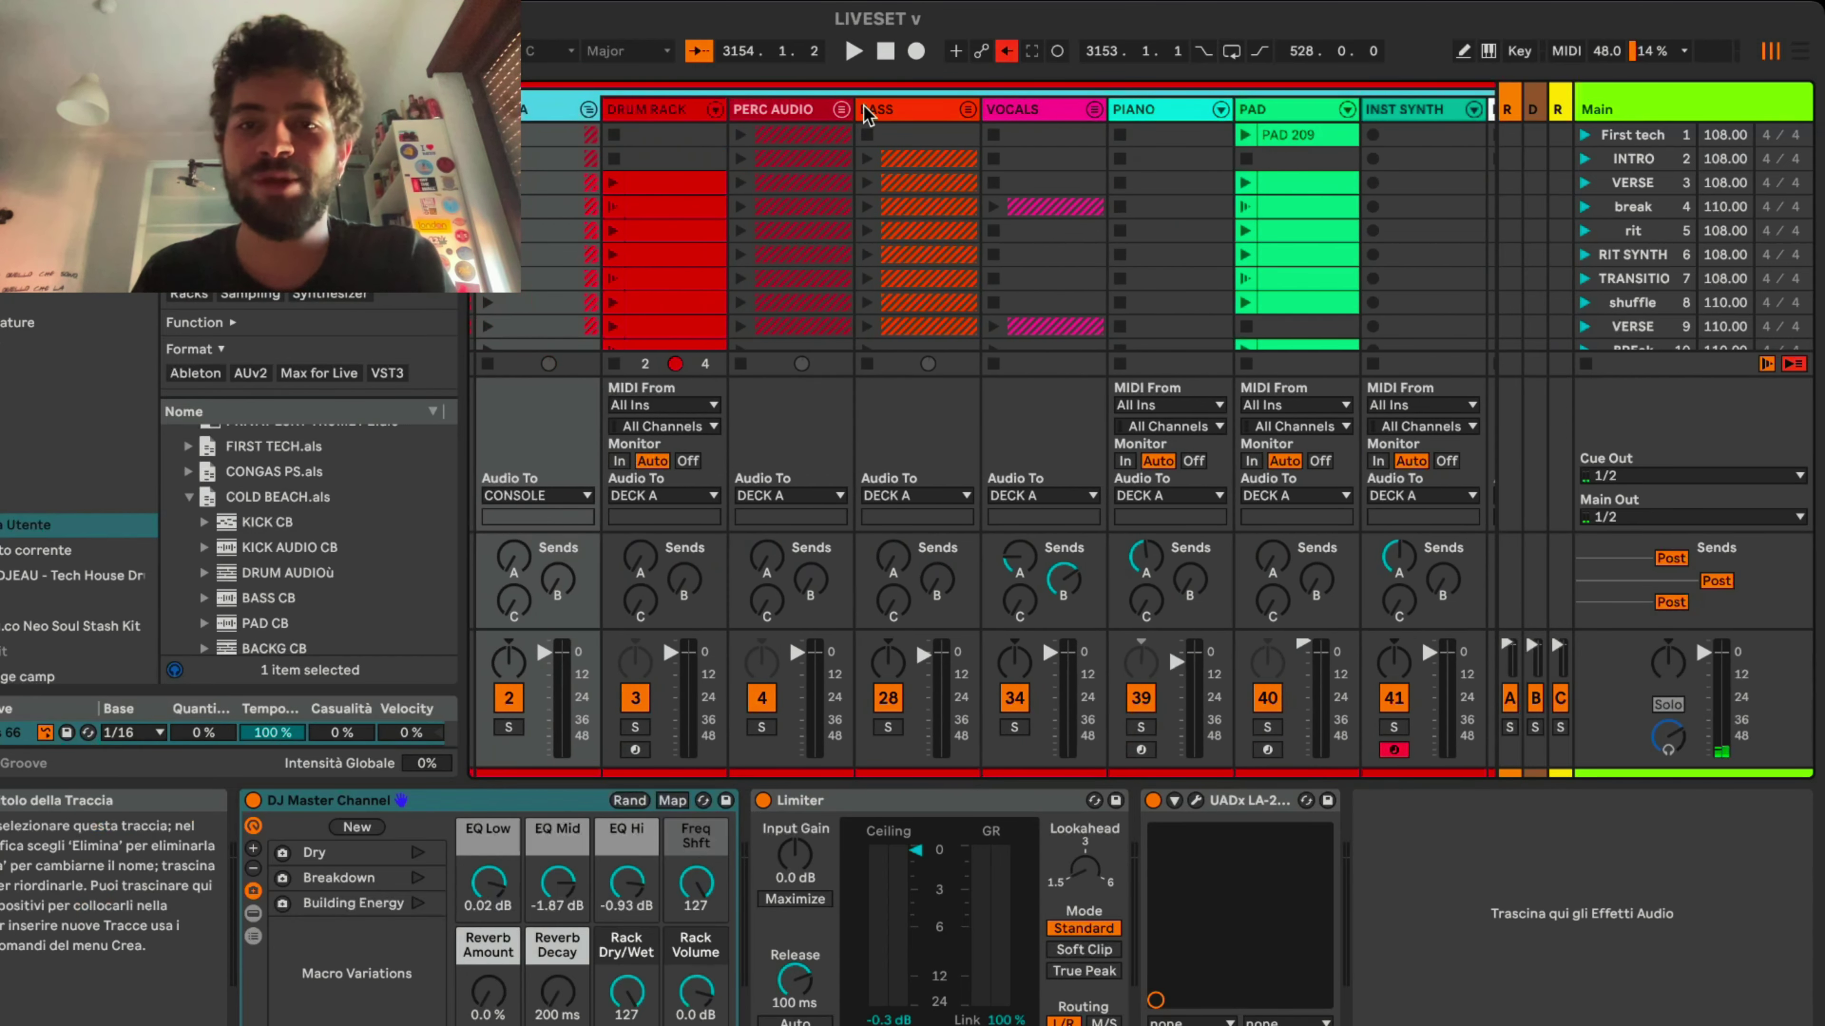
scroll(1053, 127, right, 1)
scroll(1049, 126, right, 1)
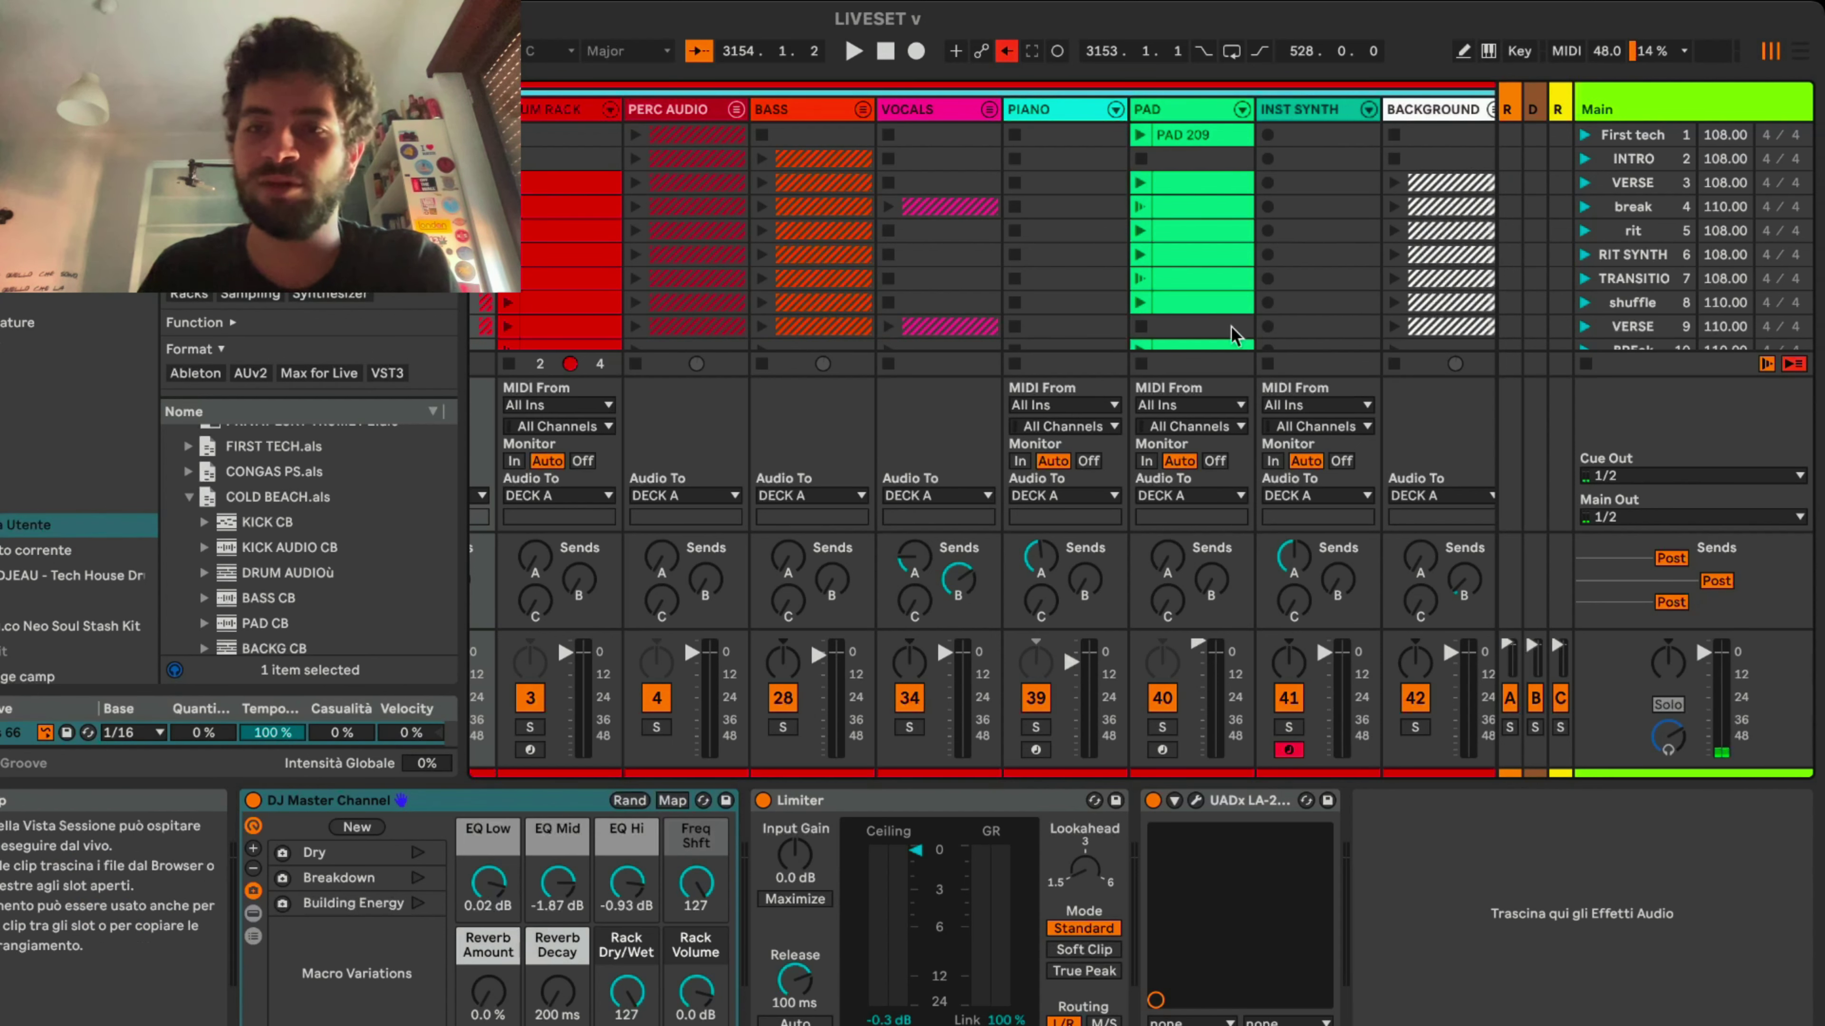
scroll(882, 108, right, 8)
scroll(826, 248, down, 10)
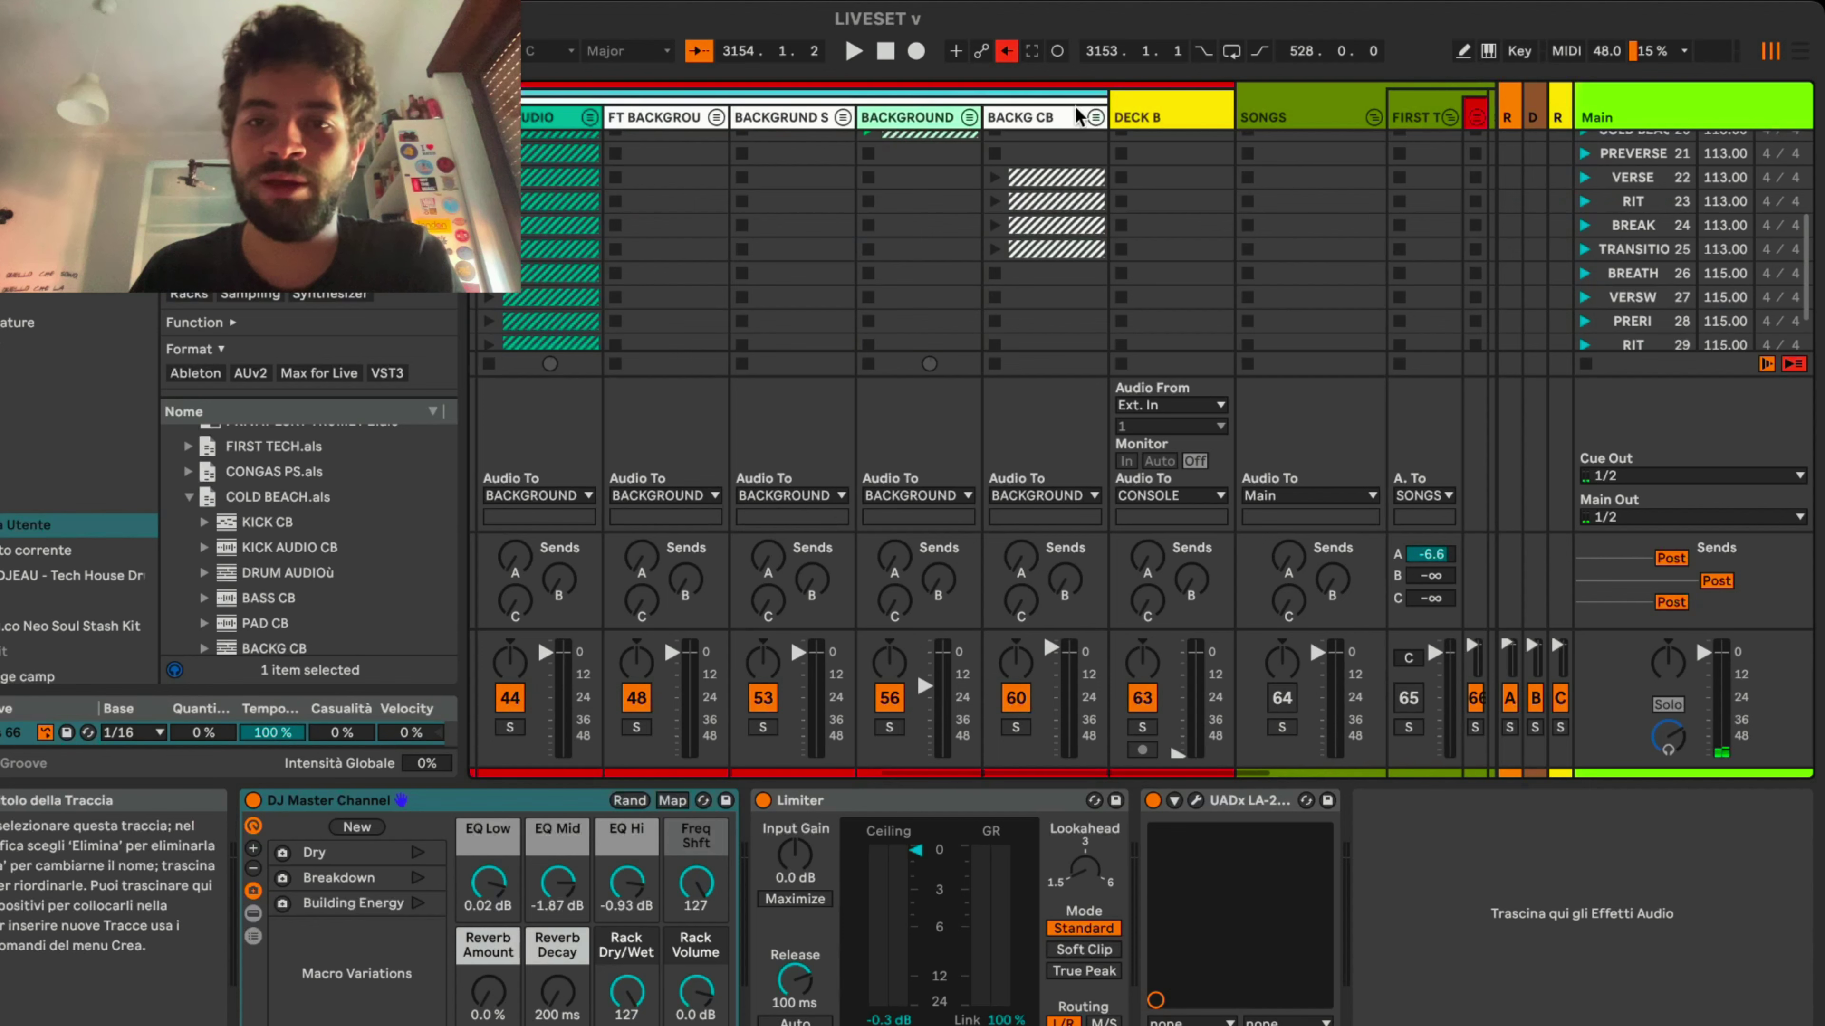
click(1095, 117)
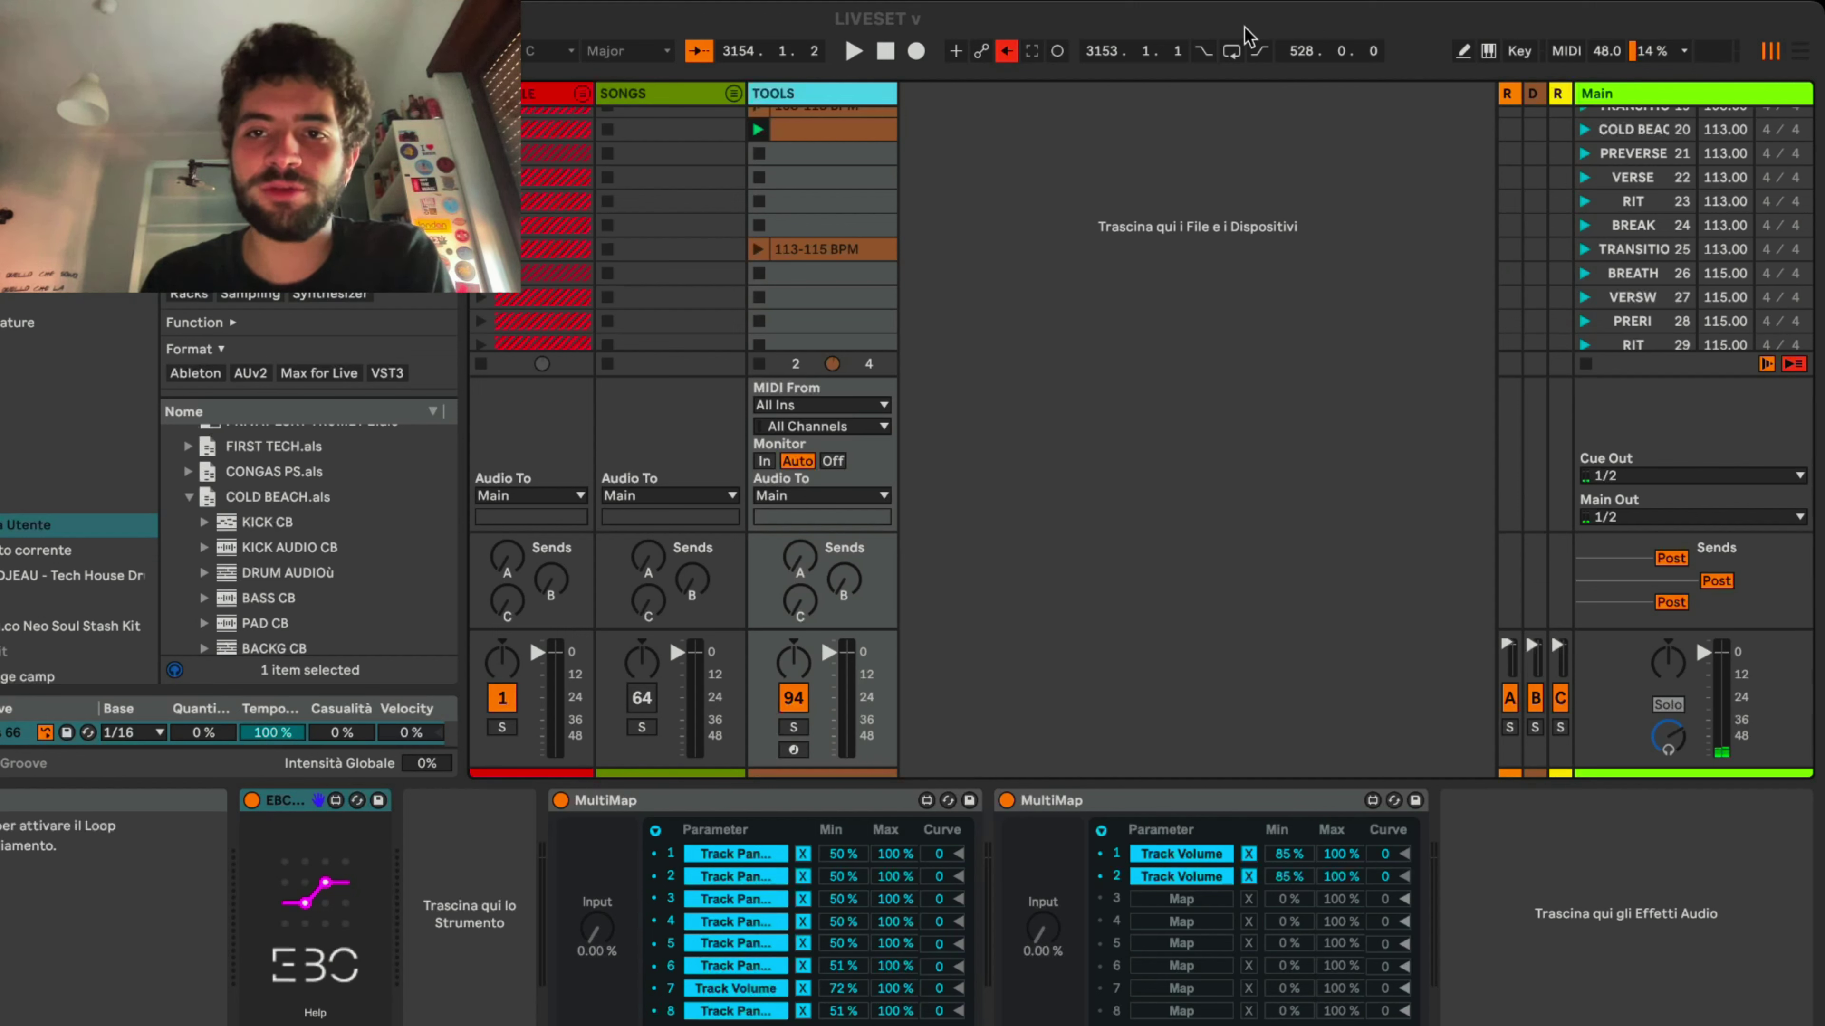
Select the 108-113 BPM clip on the TOOLS track and bring up its clip view
scroll(826, 187, up, 3)
click(834, 165)
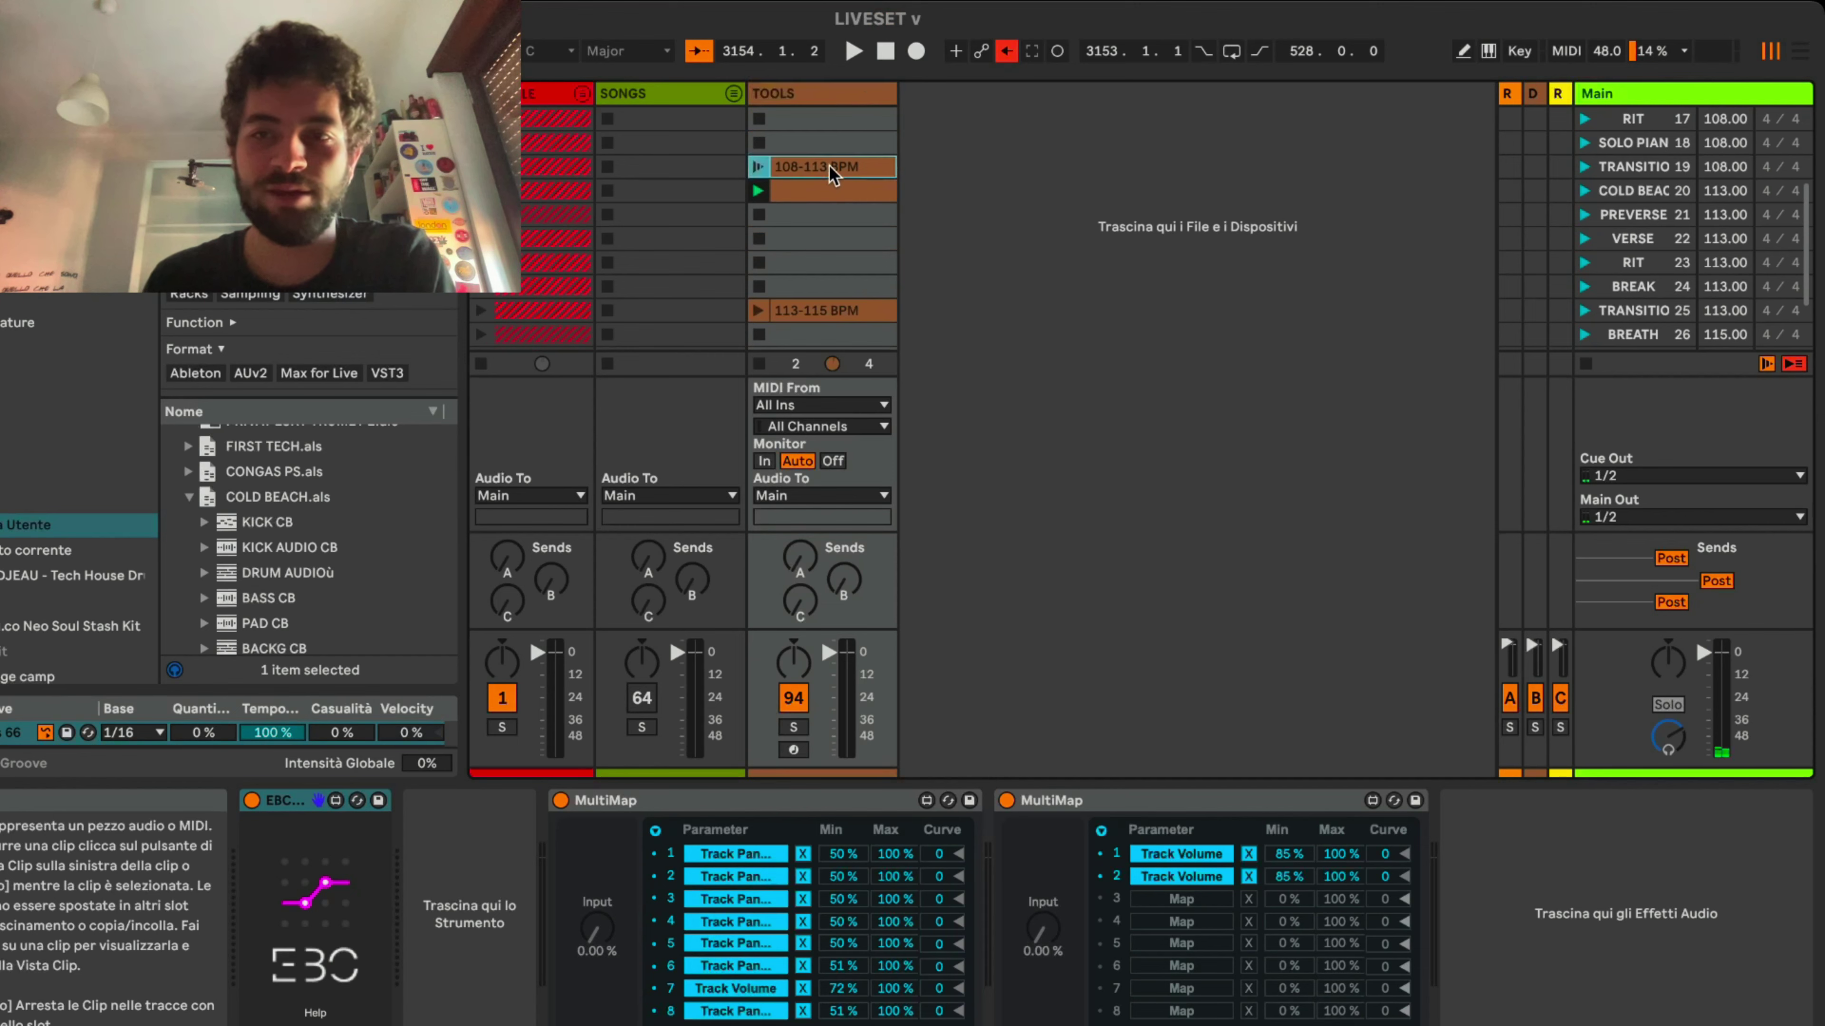
key(shift+Tab)
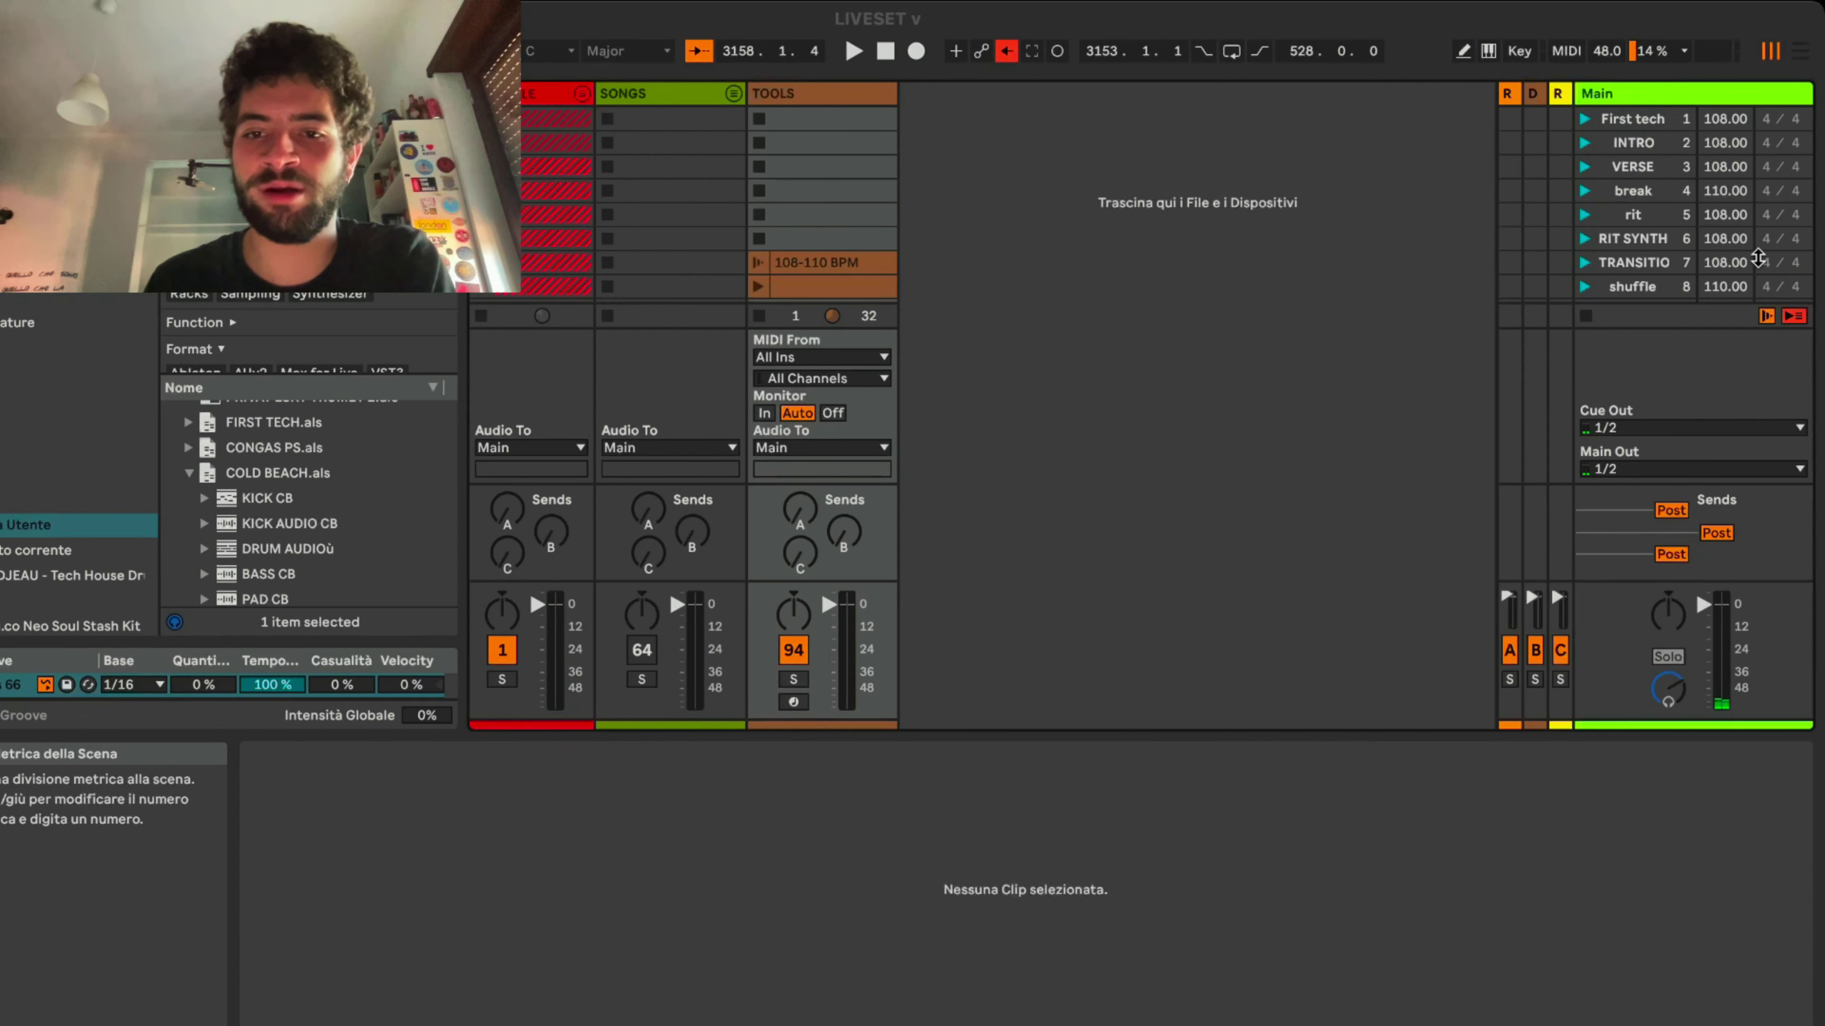
Examine the order and tempos of the scenes from First tech to END, along with DECK A's clips for the transitions
scroll(1669, 183, down, 2)
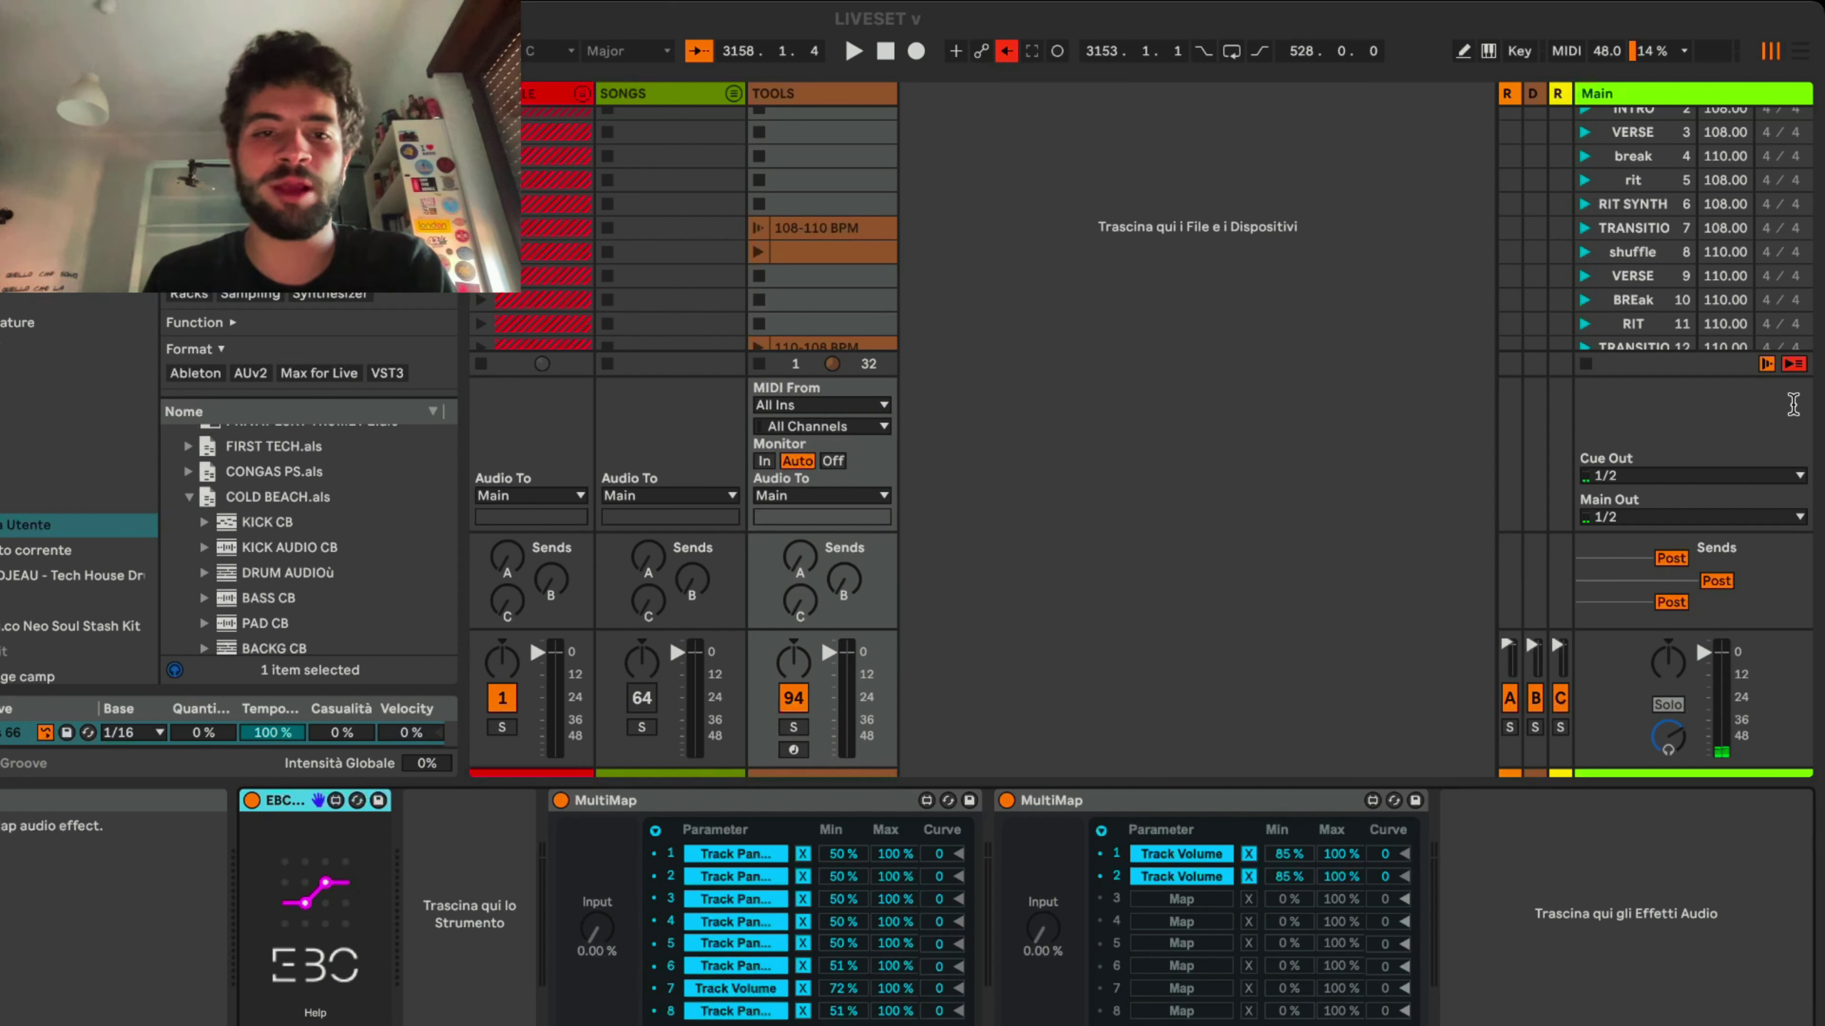
scroll(1645, 192, down, 10)
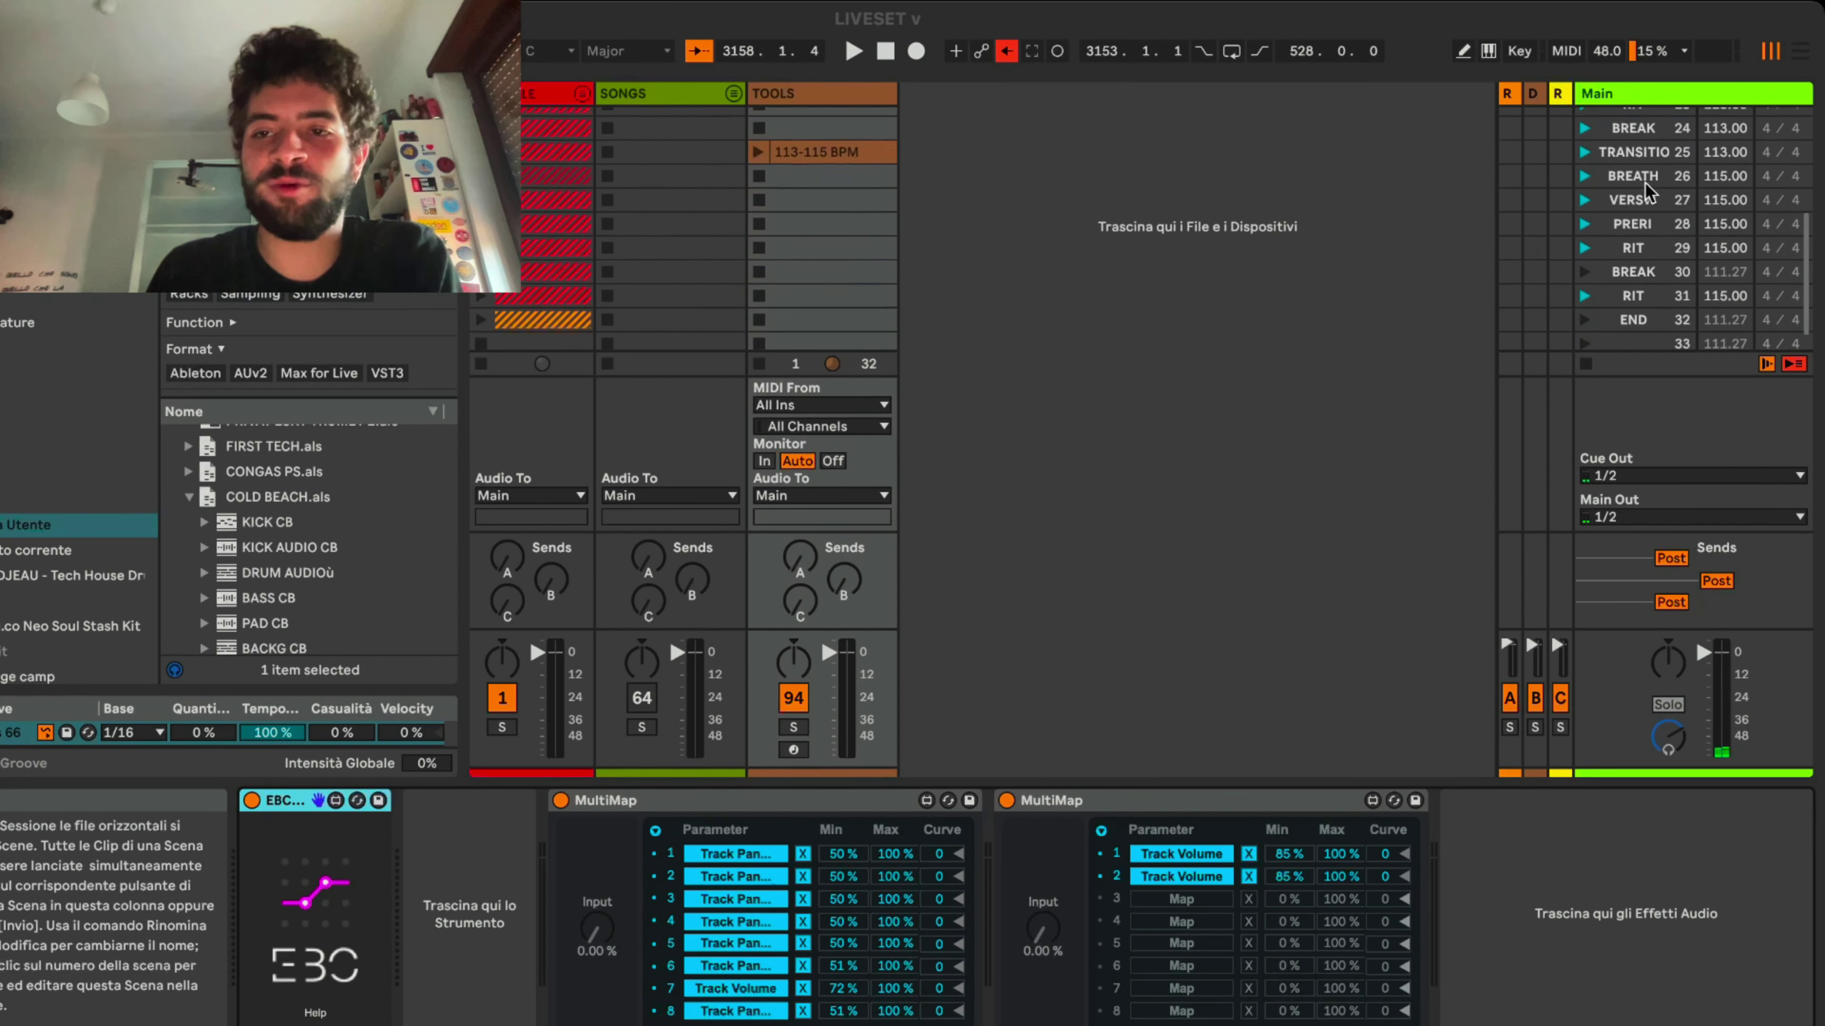
scroll(1645, 192, up, 10)
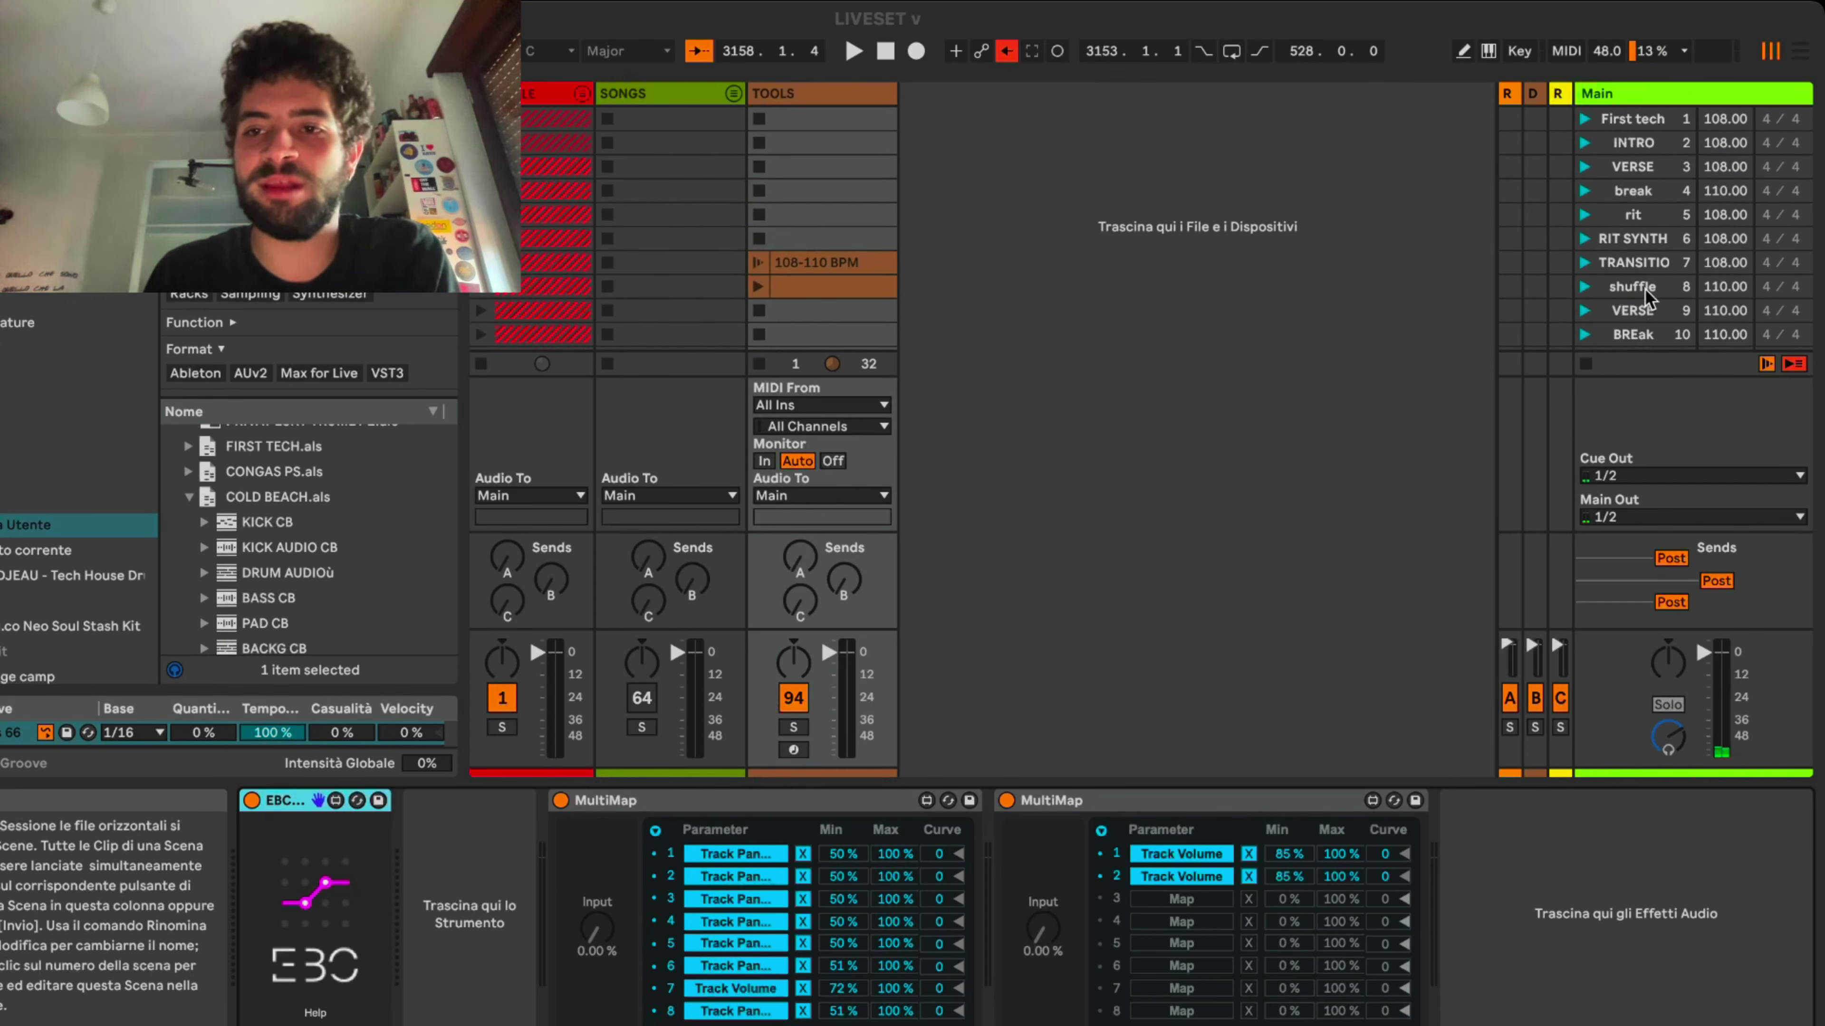
scroll(1645, 294, down, 5)
scroll(1645, 295, up, 5)
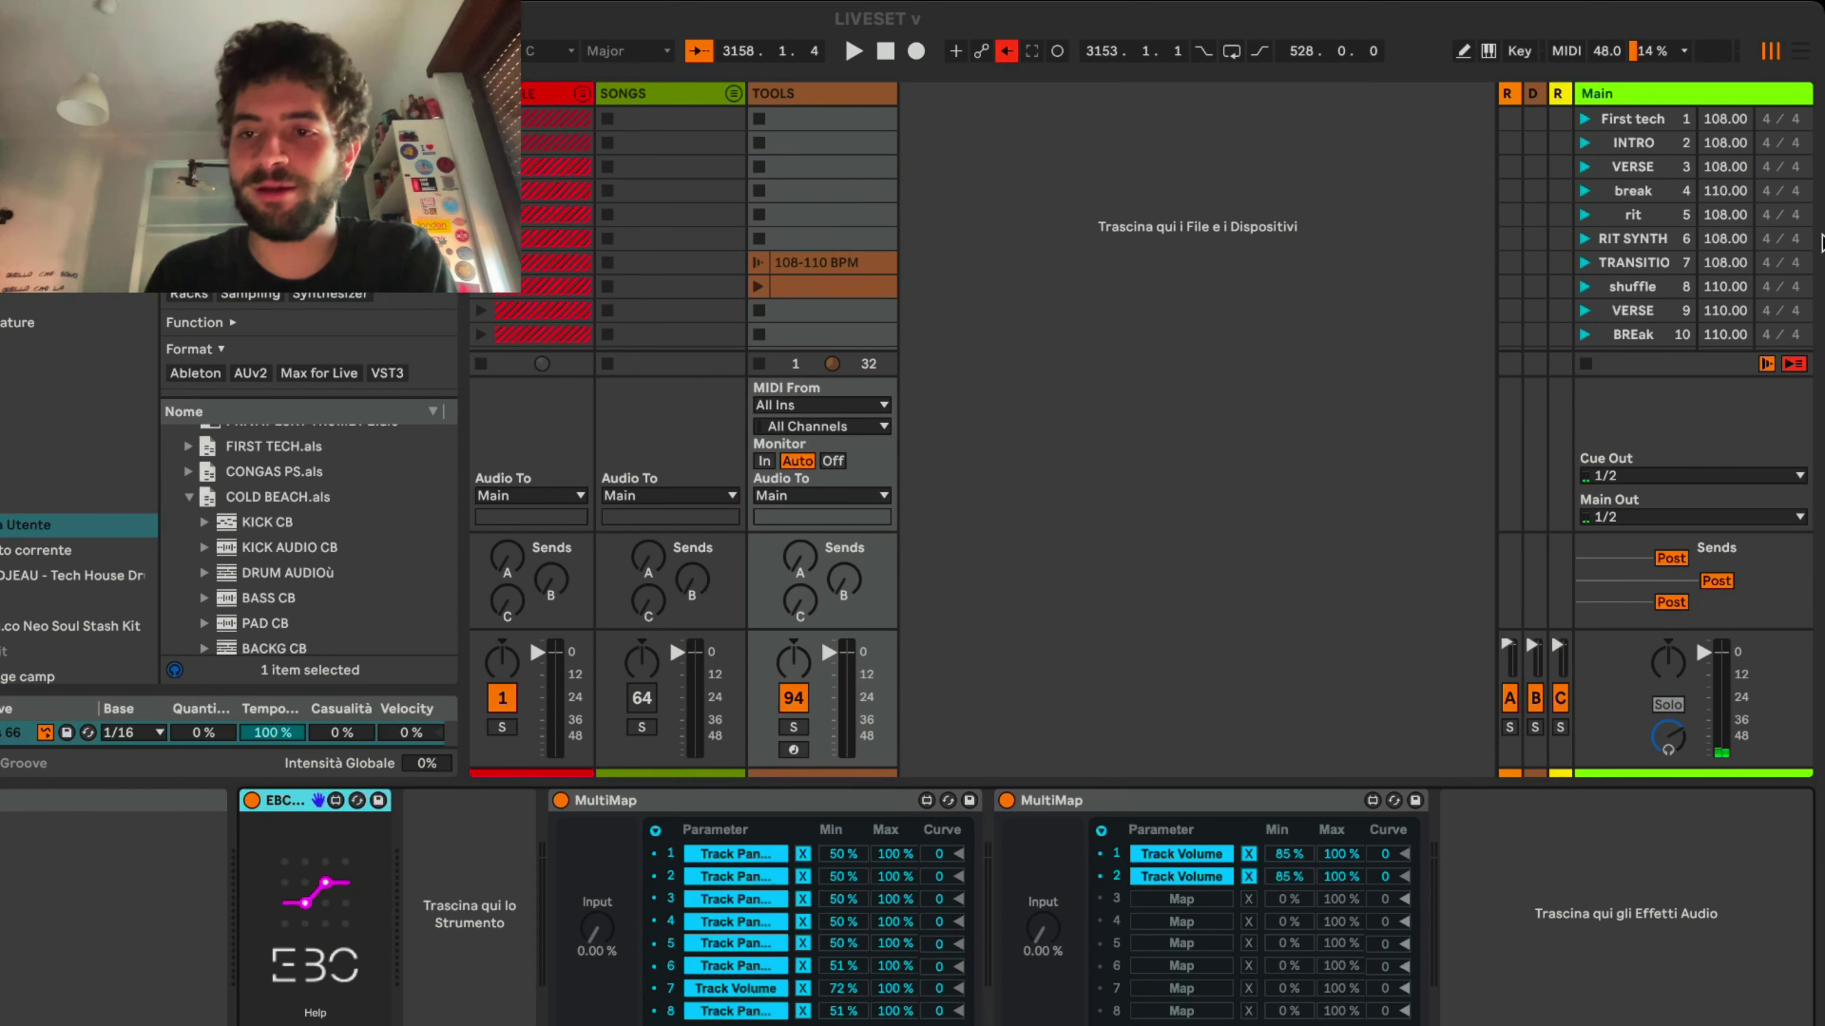
scroll(1645, 180, down, 8)
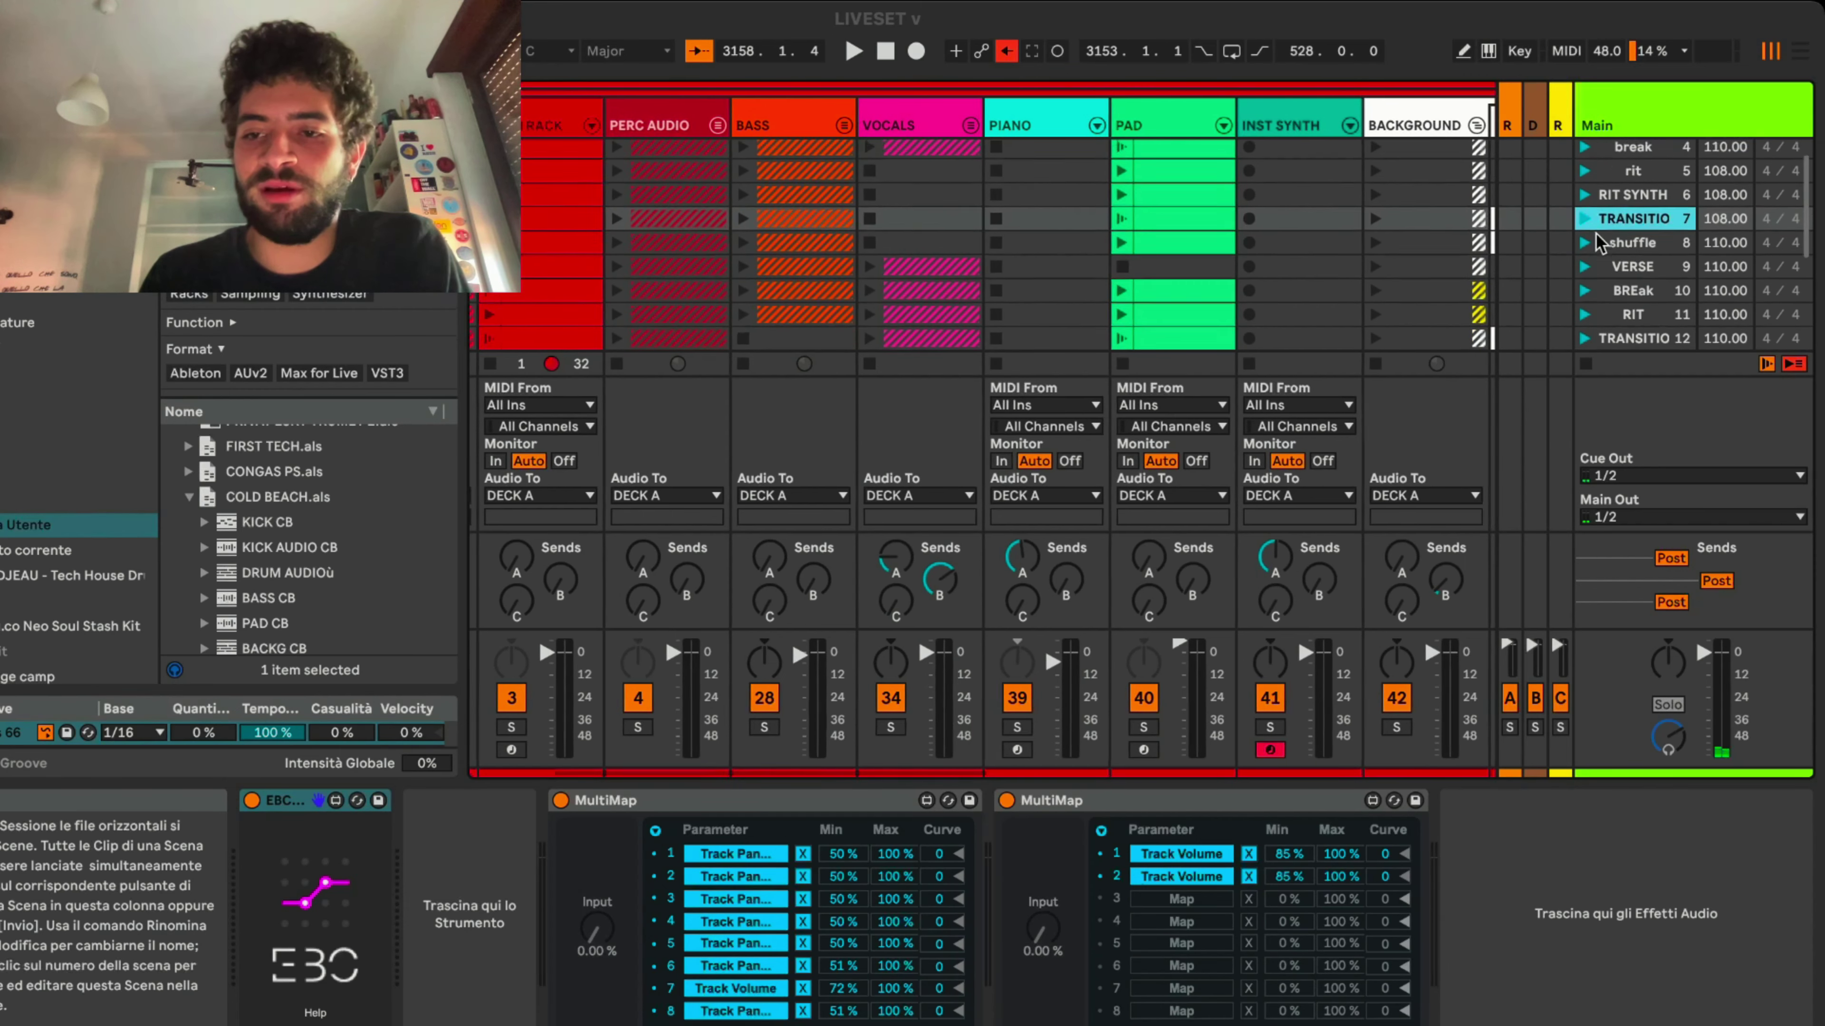
scroll(1596, 232, left, 5)
scroll(1596, 232, up, 2)
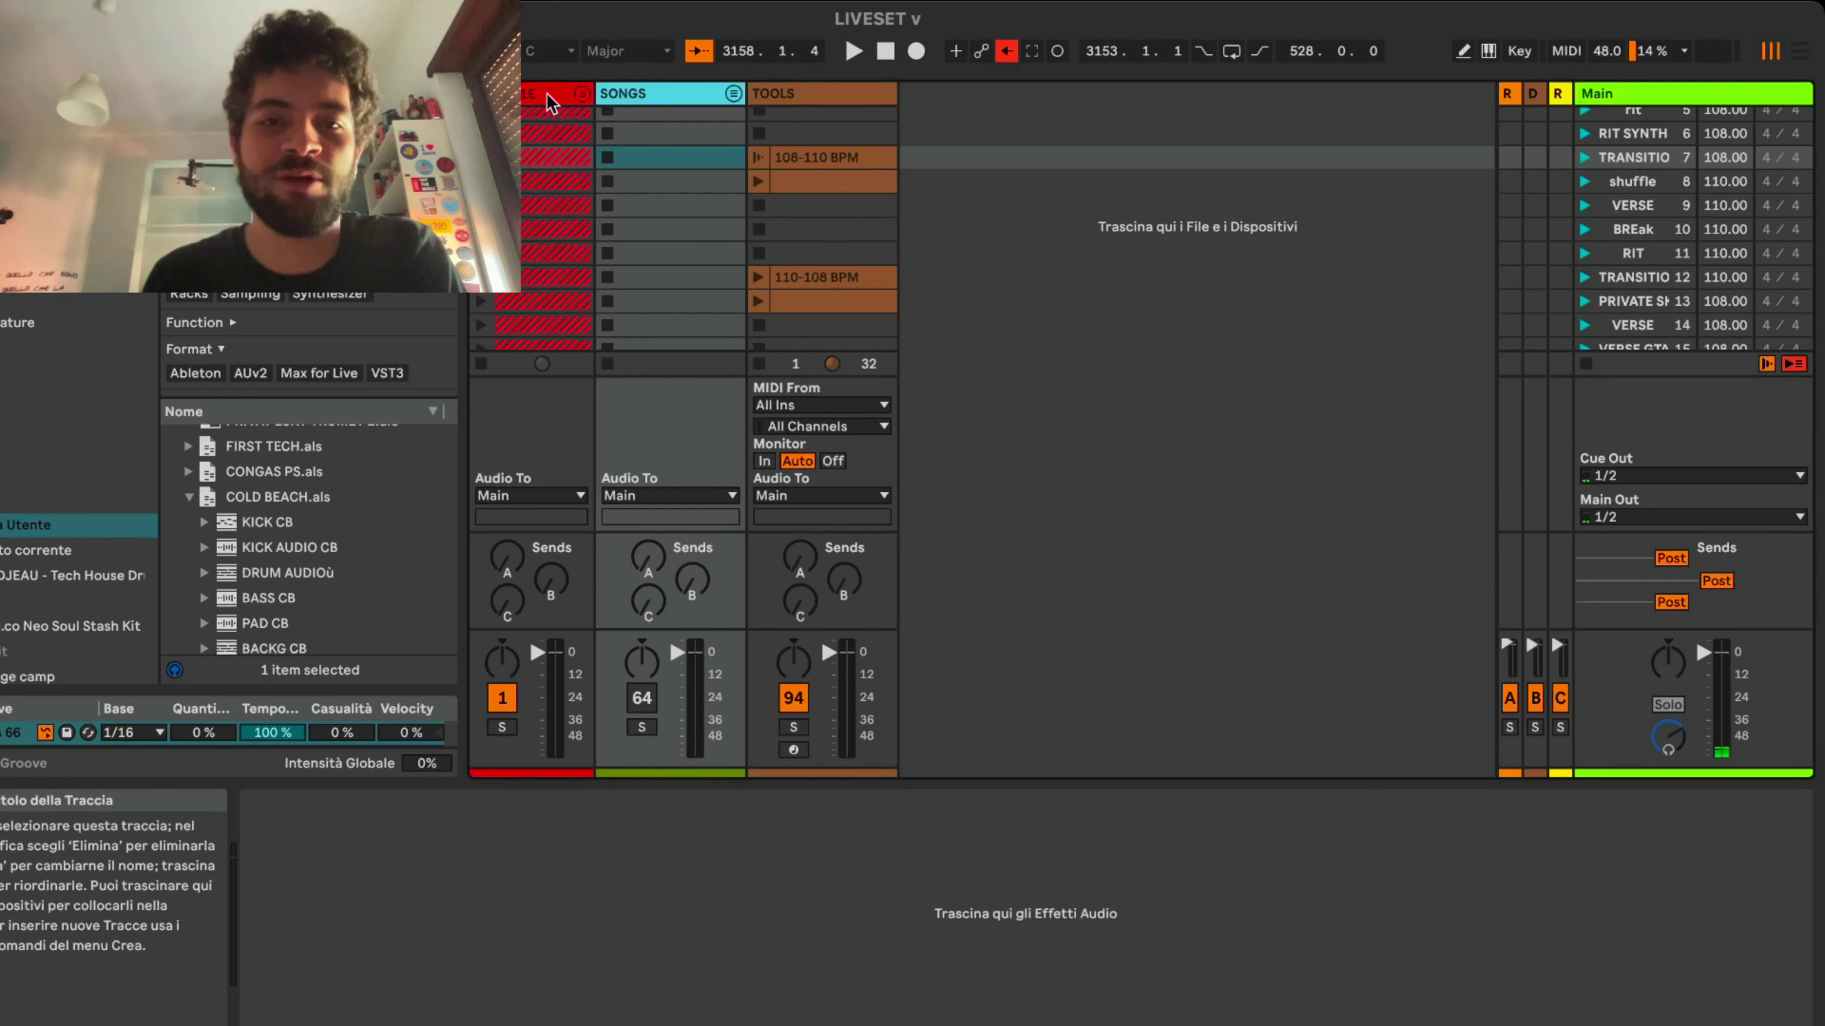
Show the CONSOLE group's device chain with its EFFECT RACK and STUTTA rack
click(546, 92)
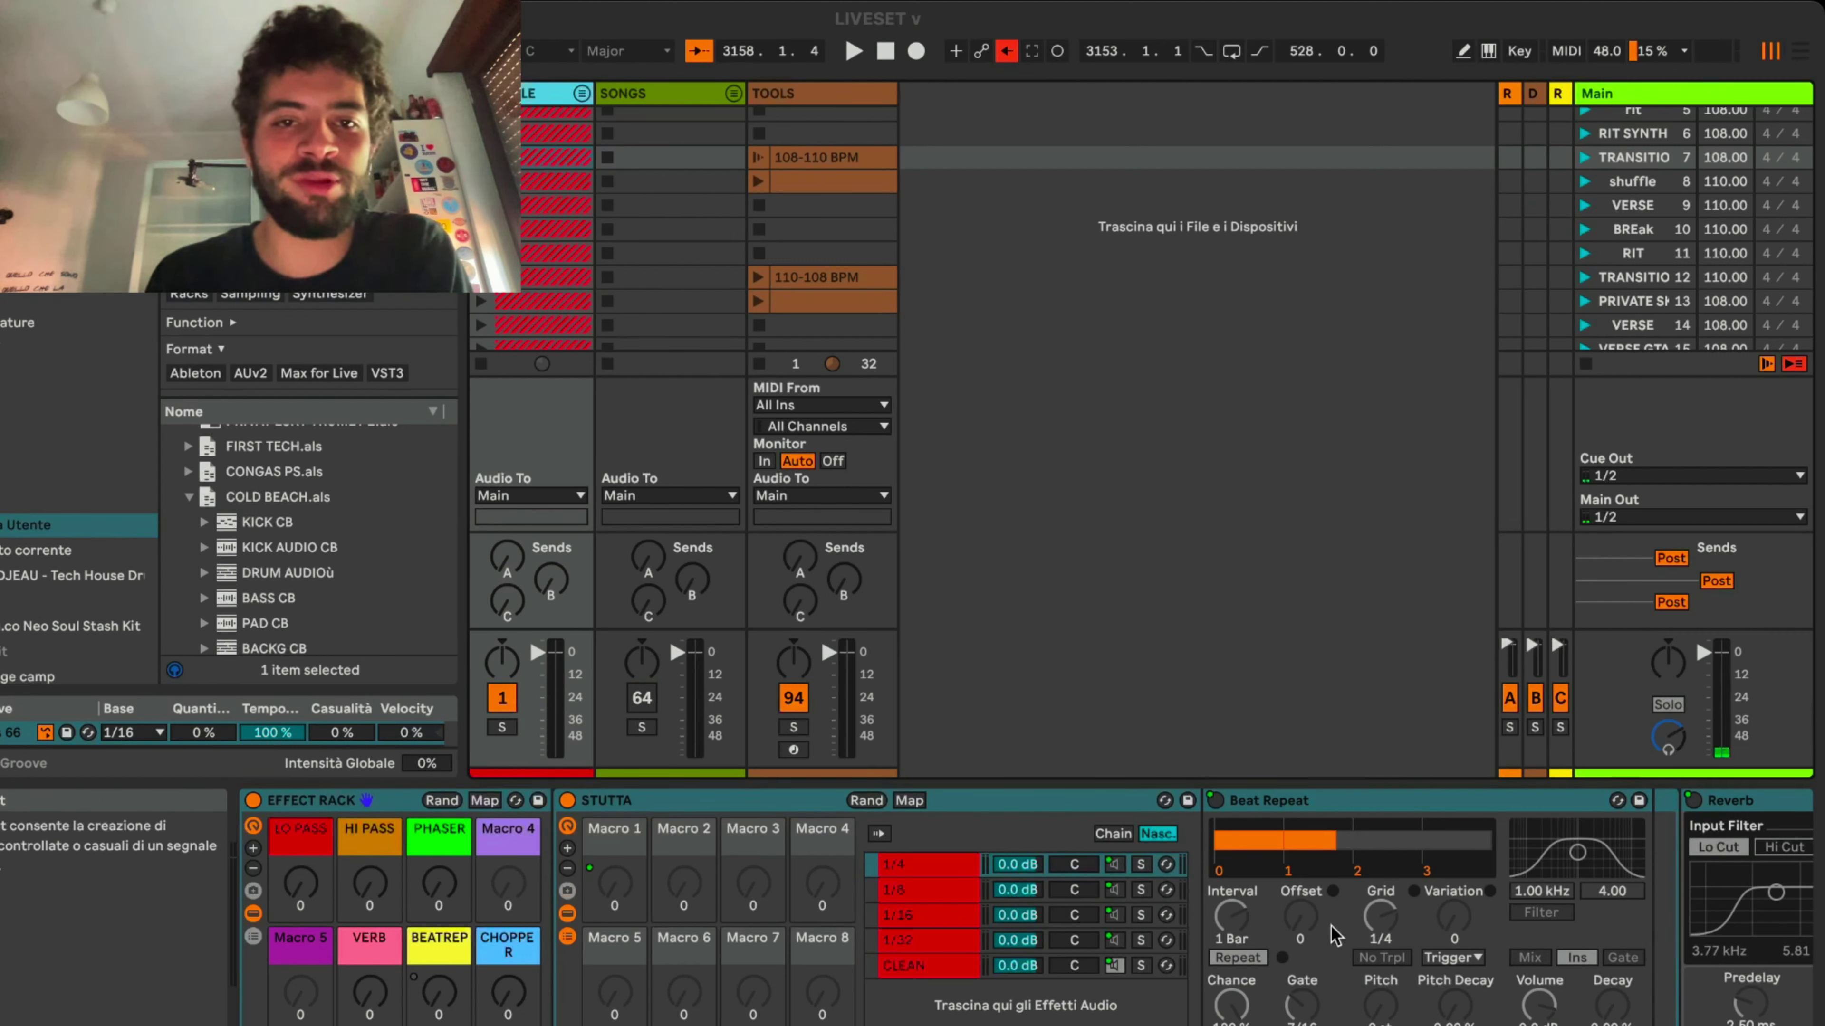
click(770, 818)
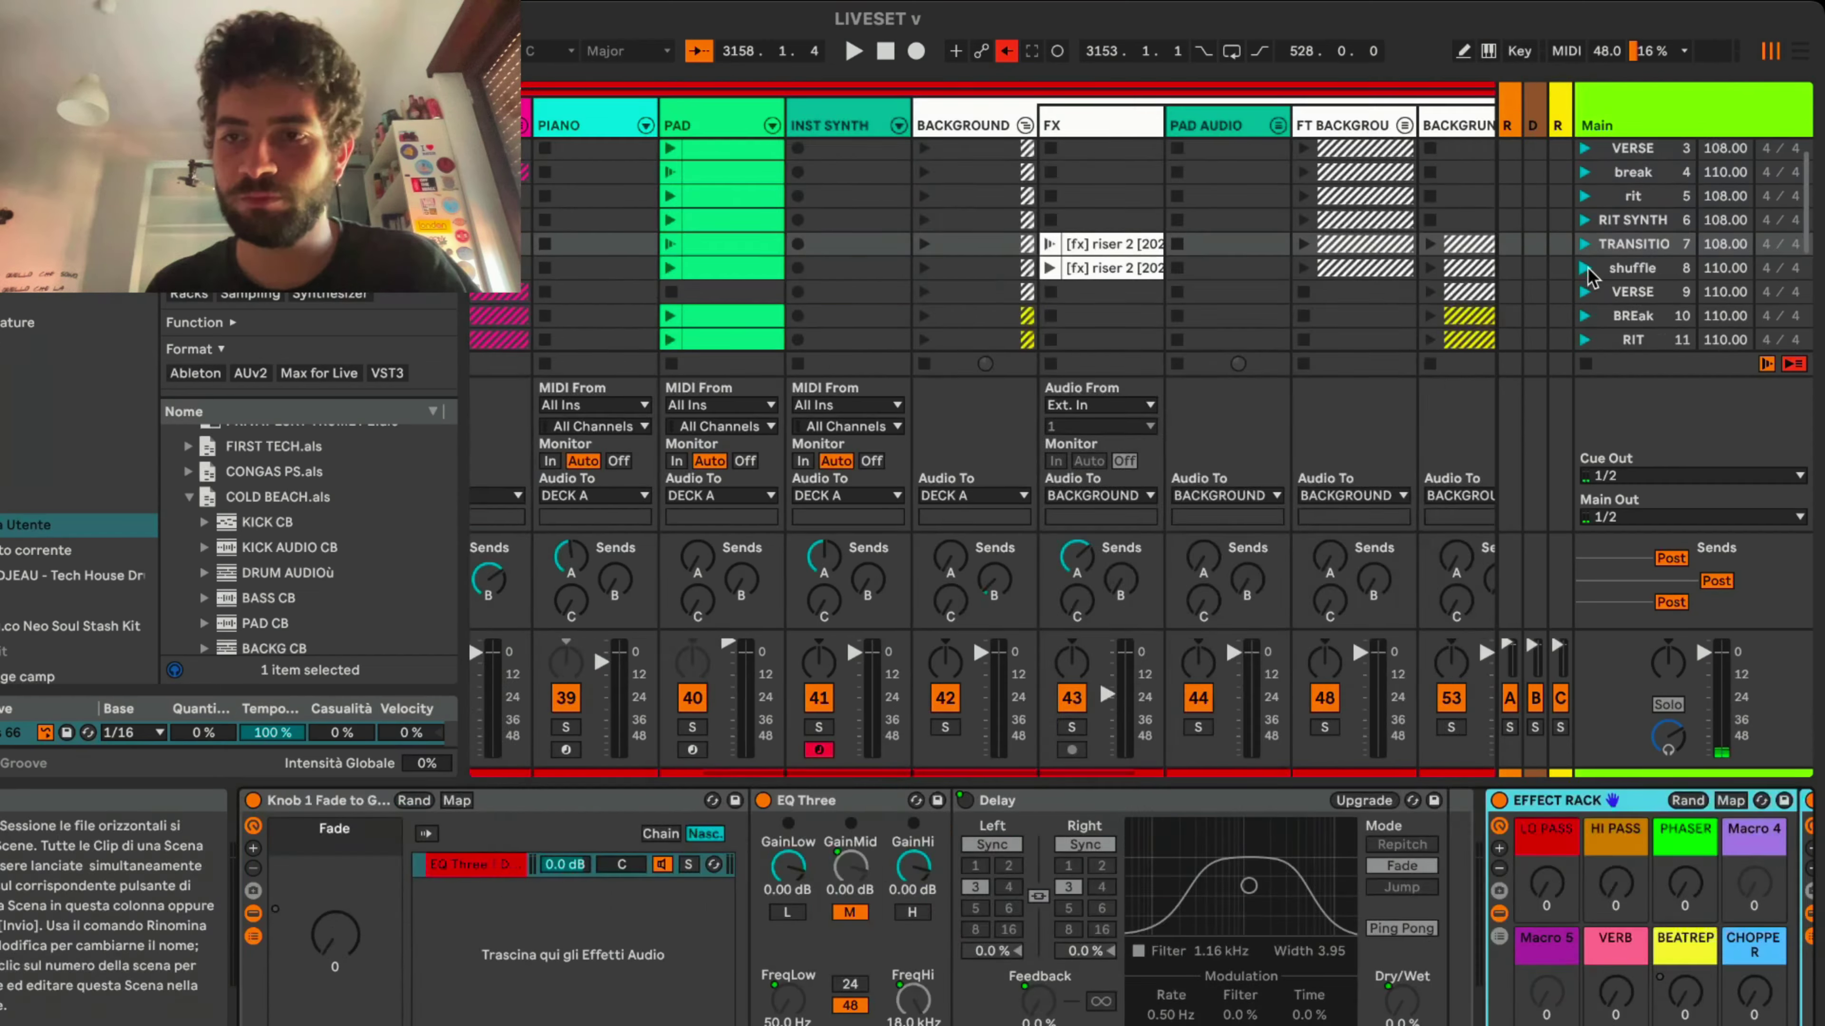
Launch the shuffle scene to demonstrate the transition
click(1585, 269)
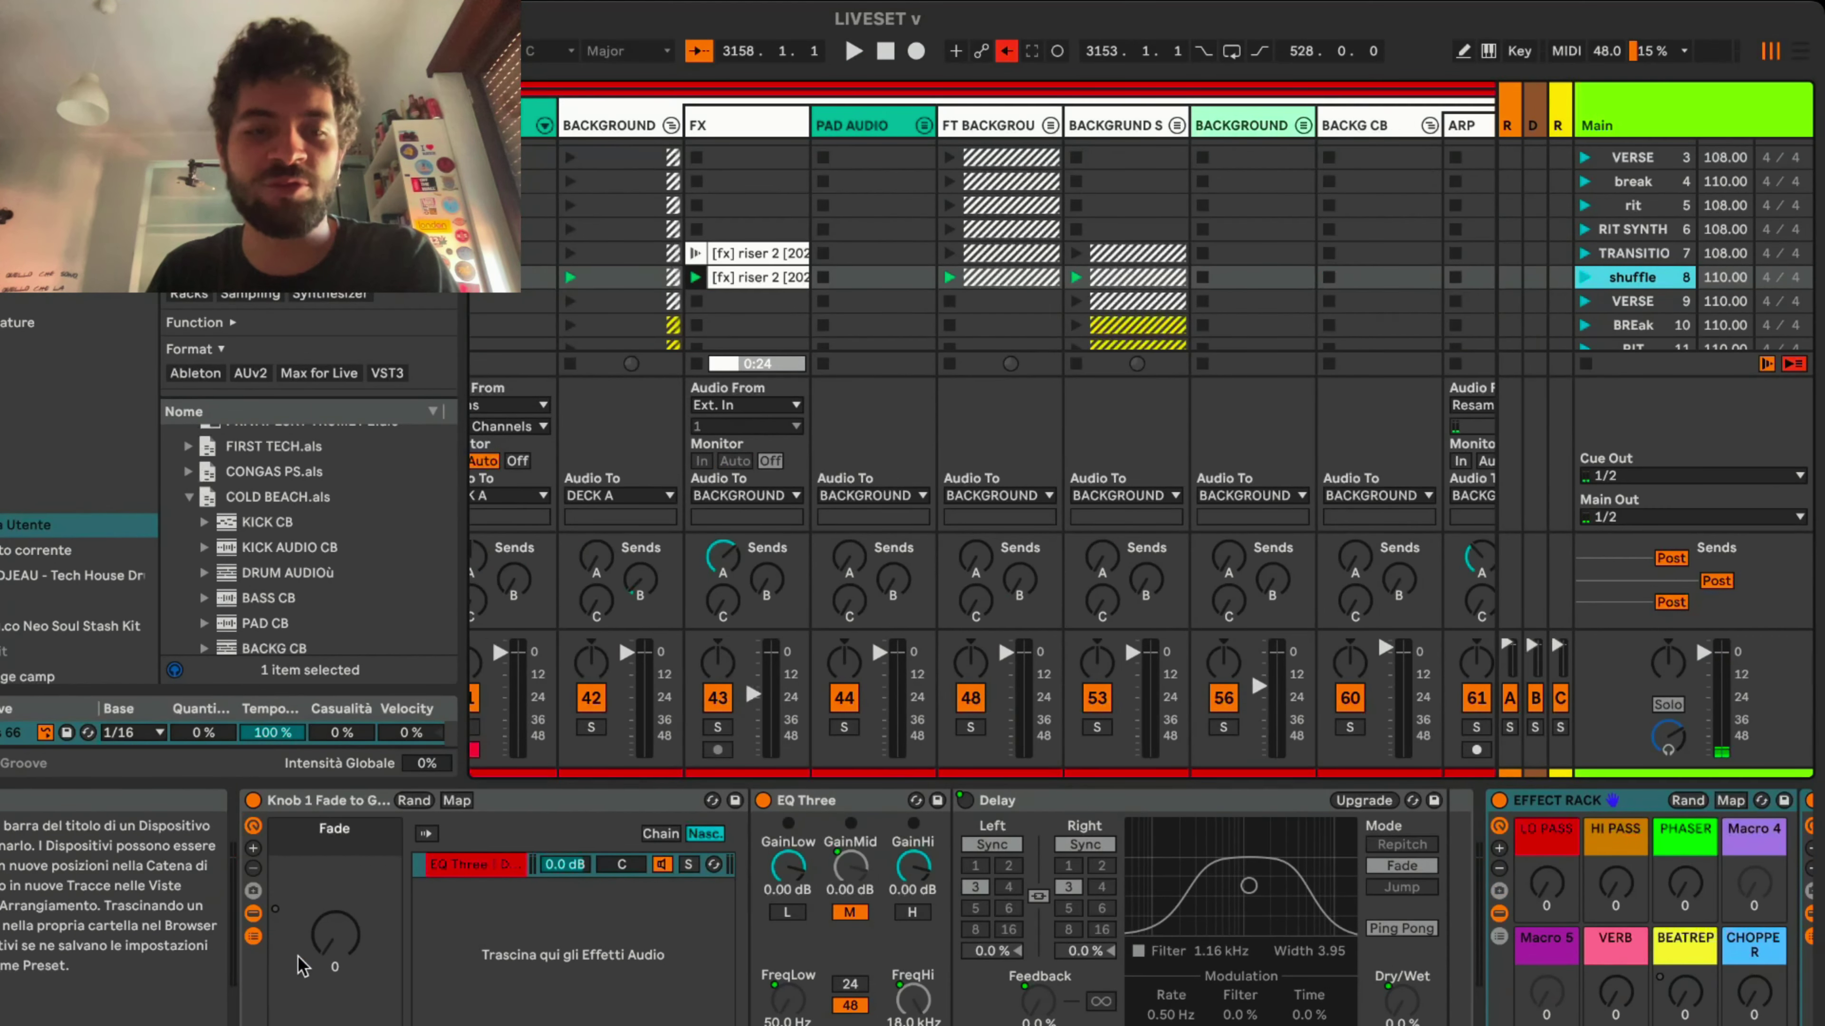
scroll(108, 503, up, 3)
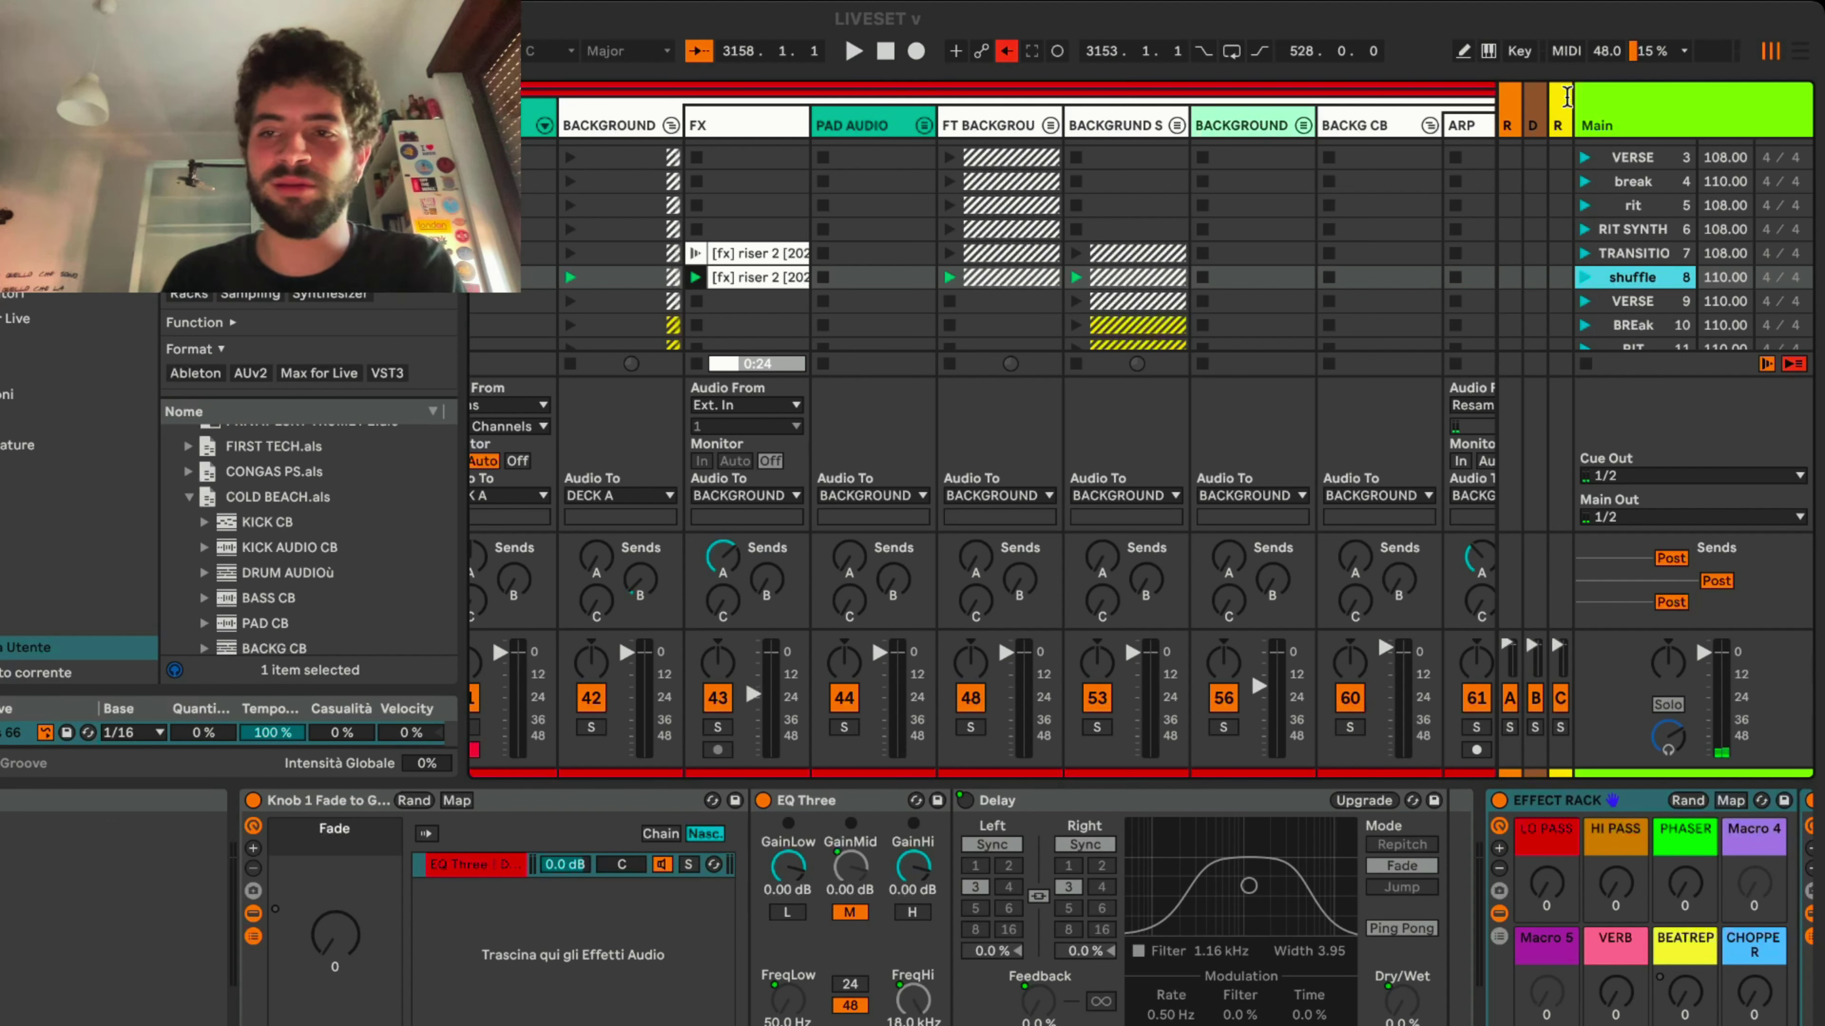
scroll(1586, 203, down, 3)
click(1585, 194)
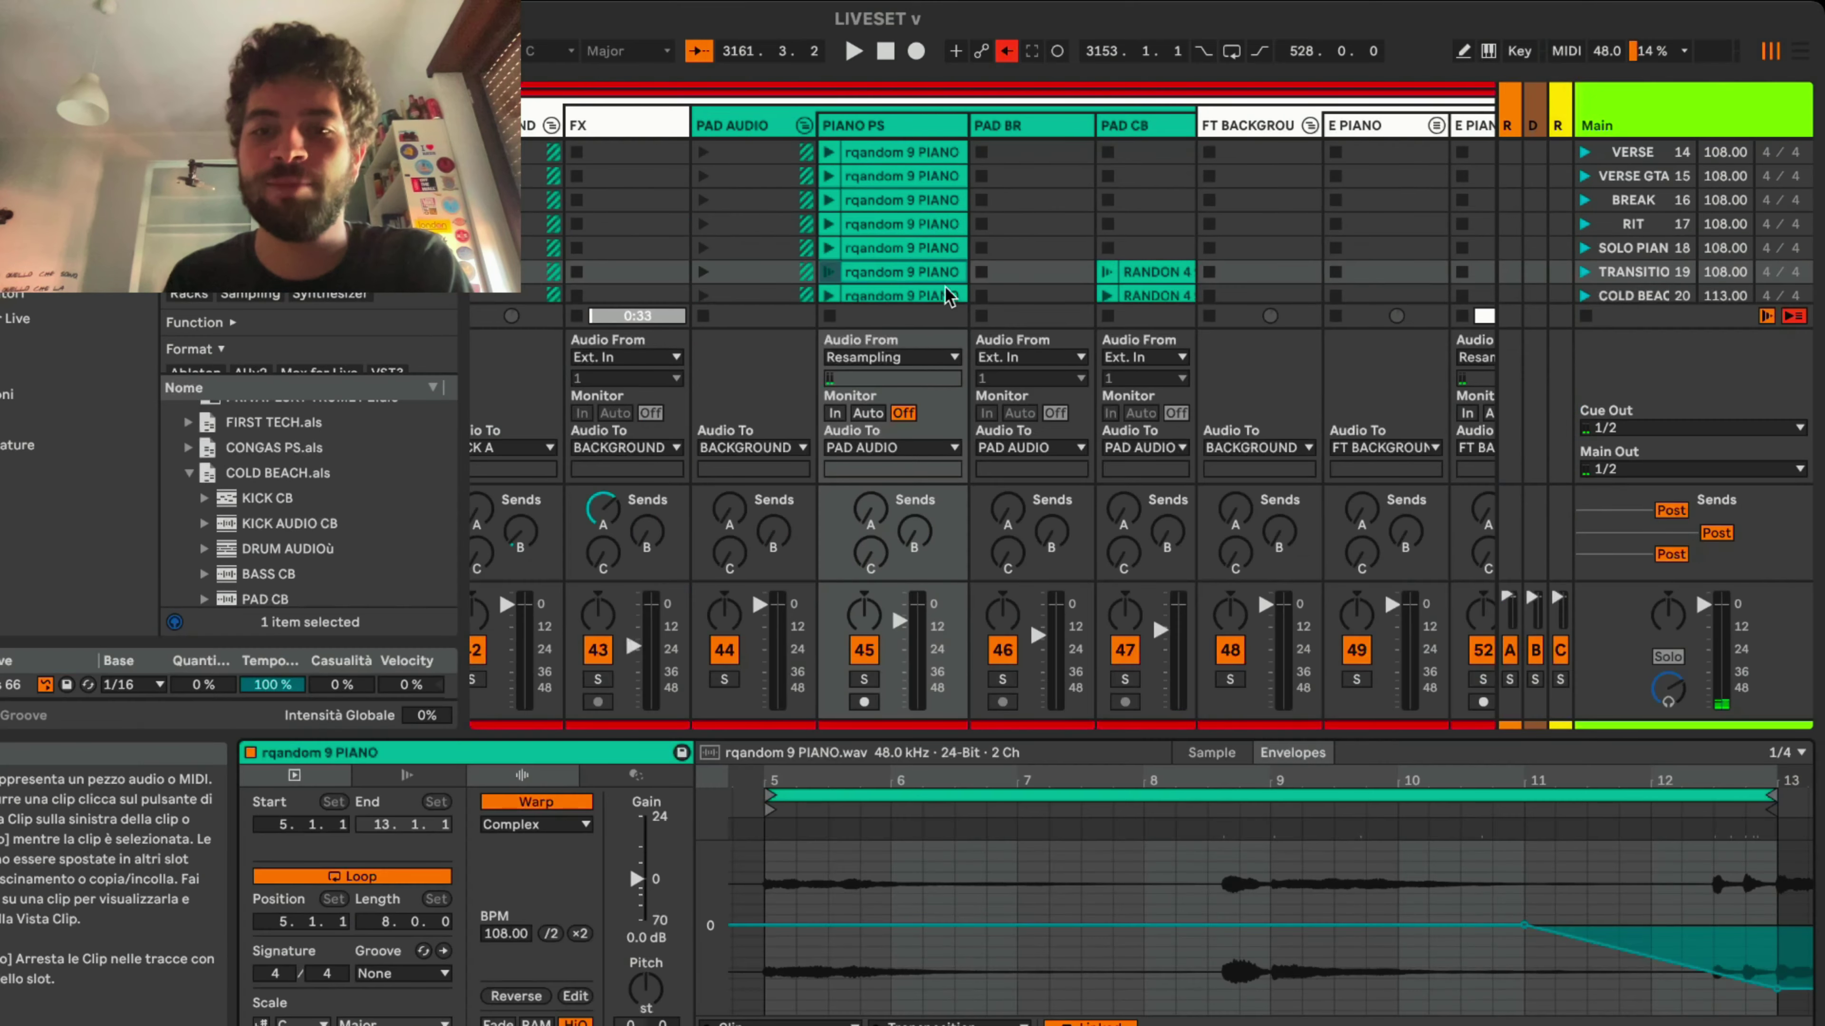
Inspect the rqandom 9 PIANO clip's pitch envelope and the RANDON 4 pad clip's gain envelope in the scene 19 transition
mouse_move(1529, 930)
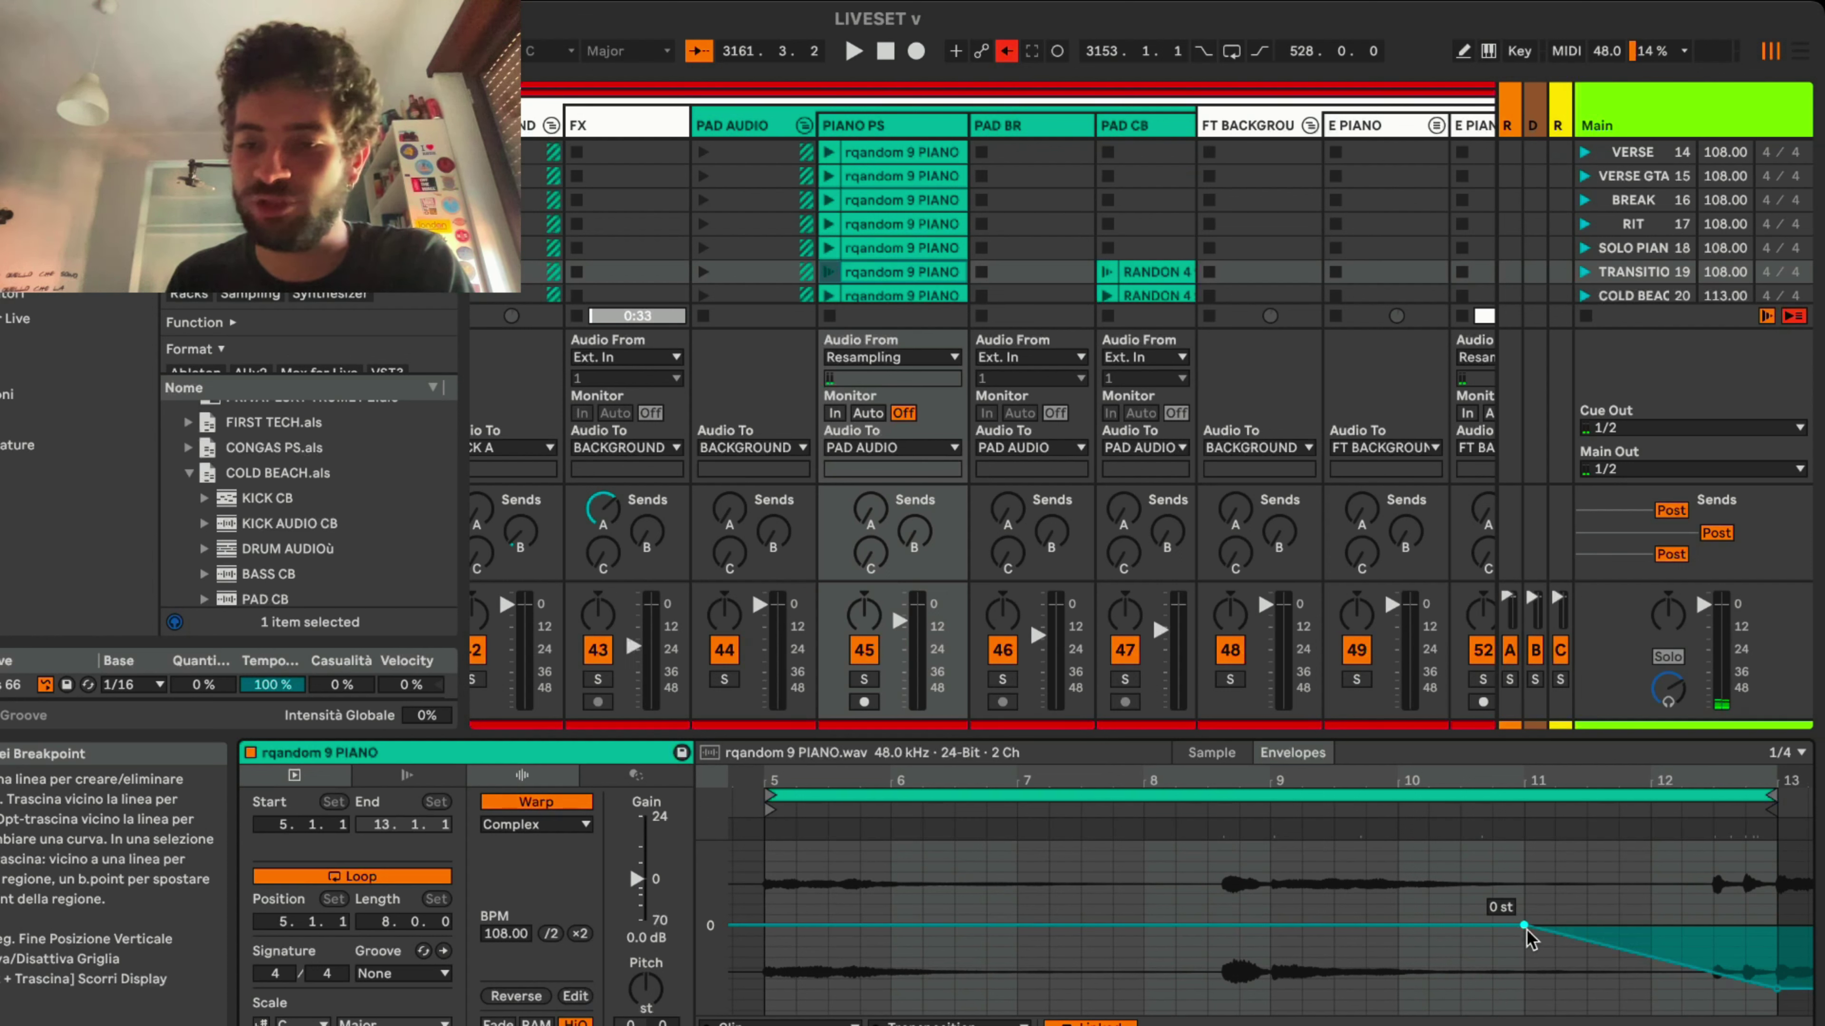
mouse_move(1788, 995)
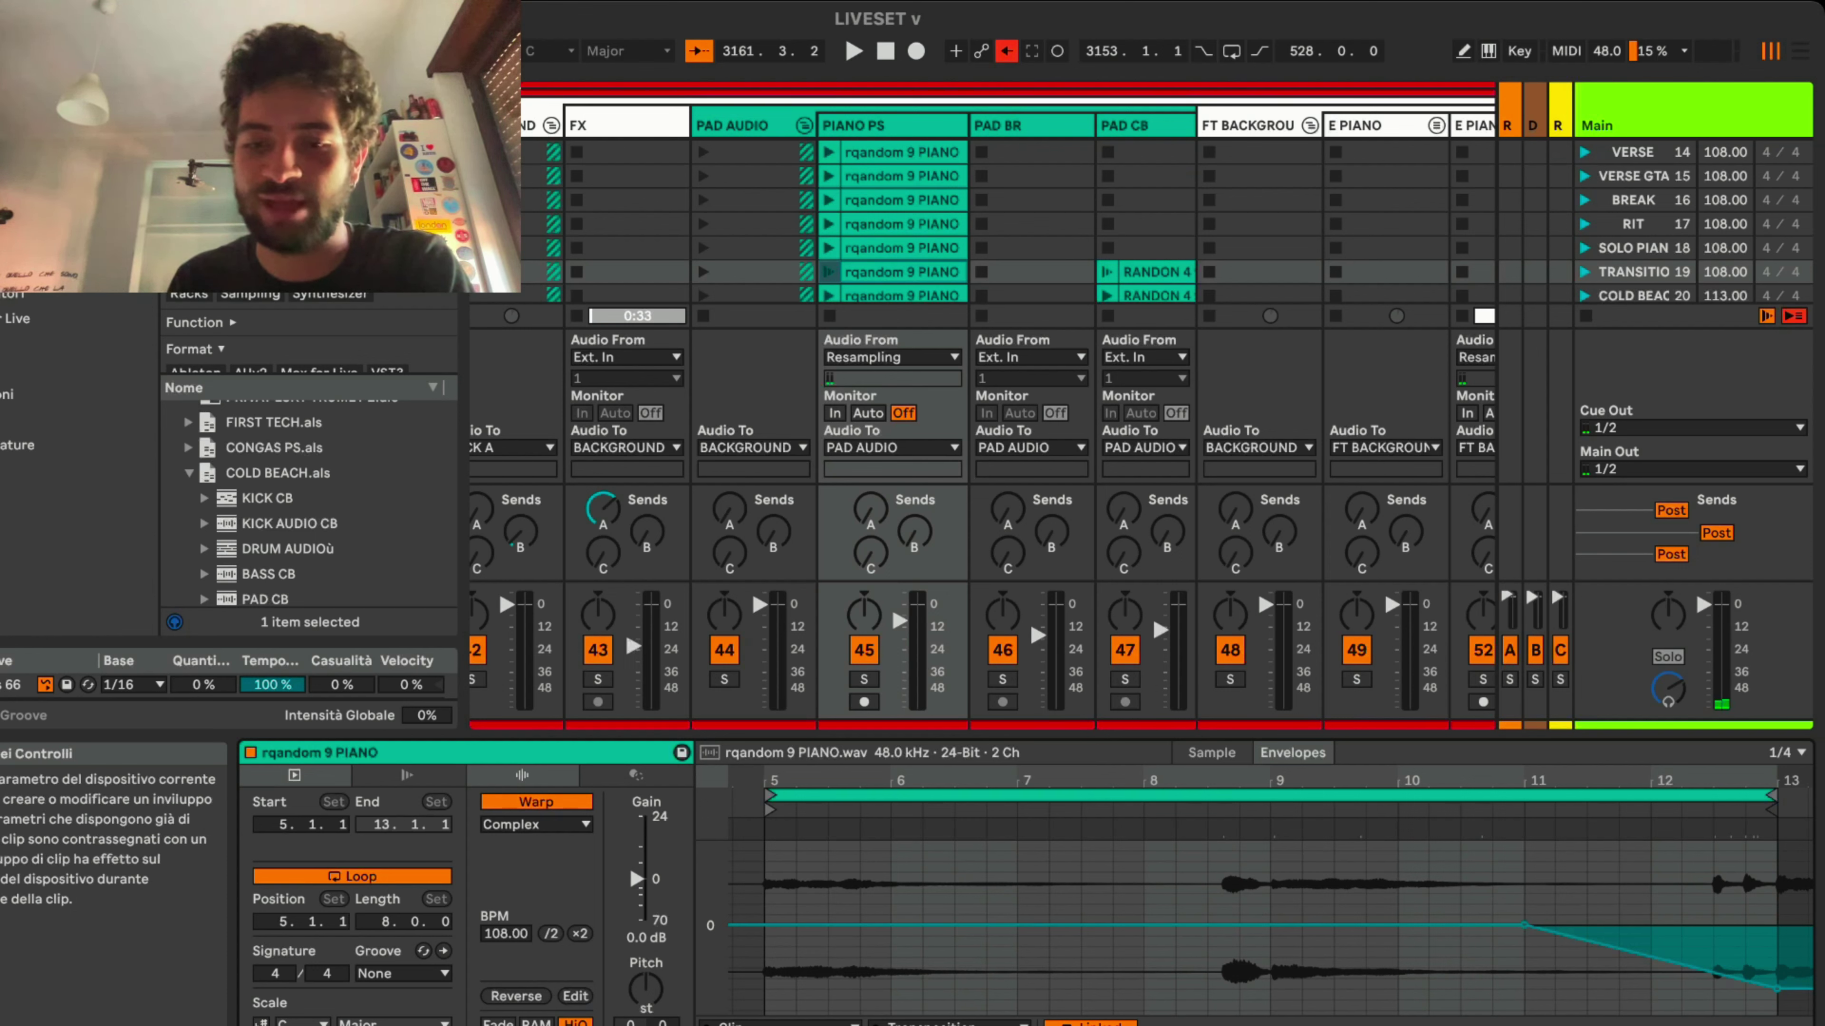
click(1149, 272)
scroll(1090, 241, down, 1)
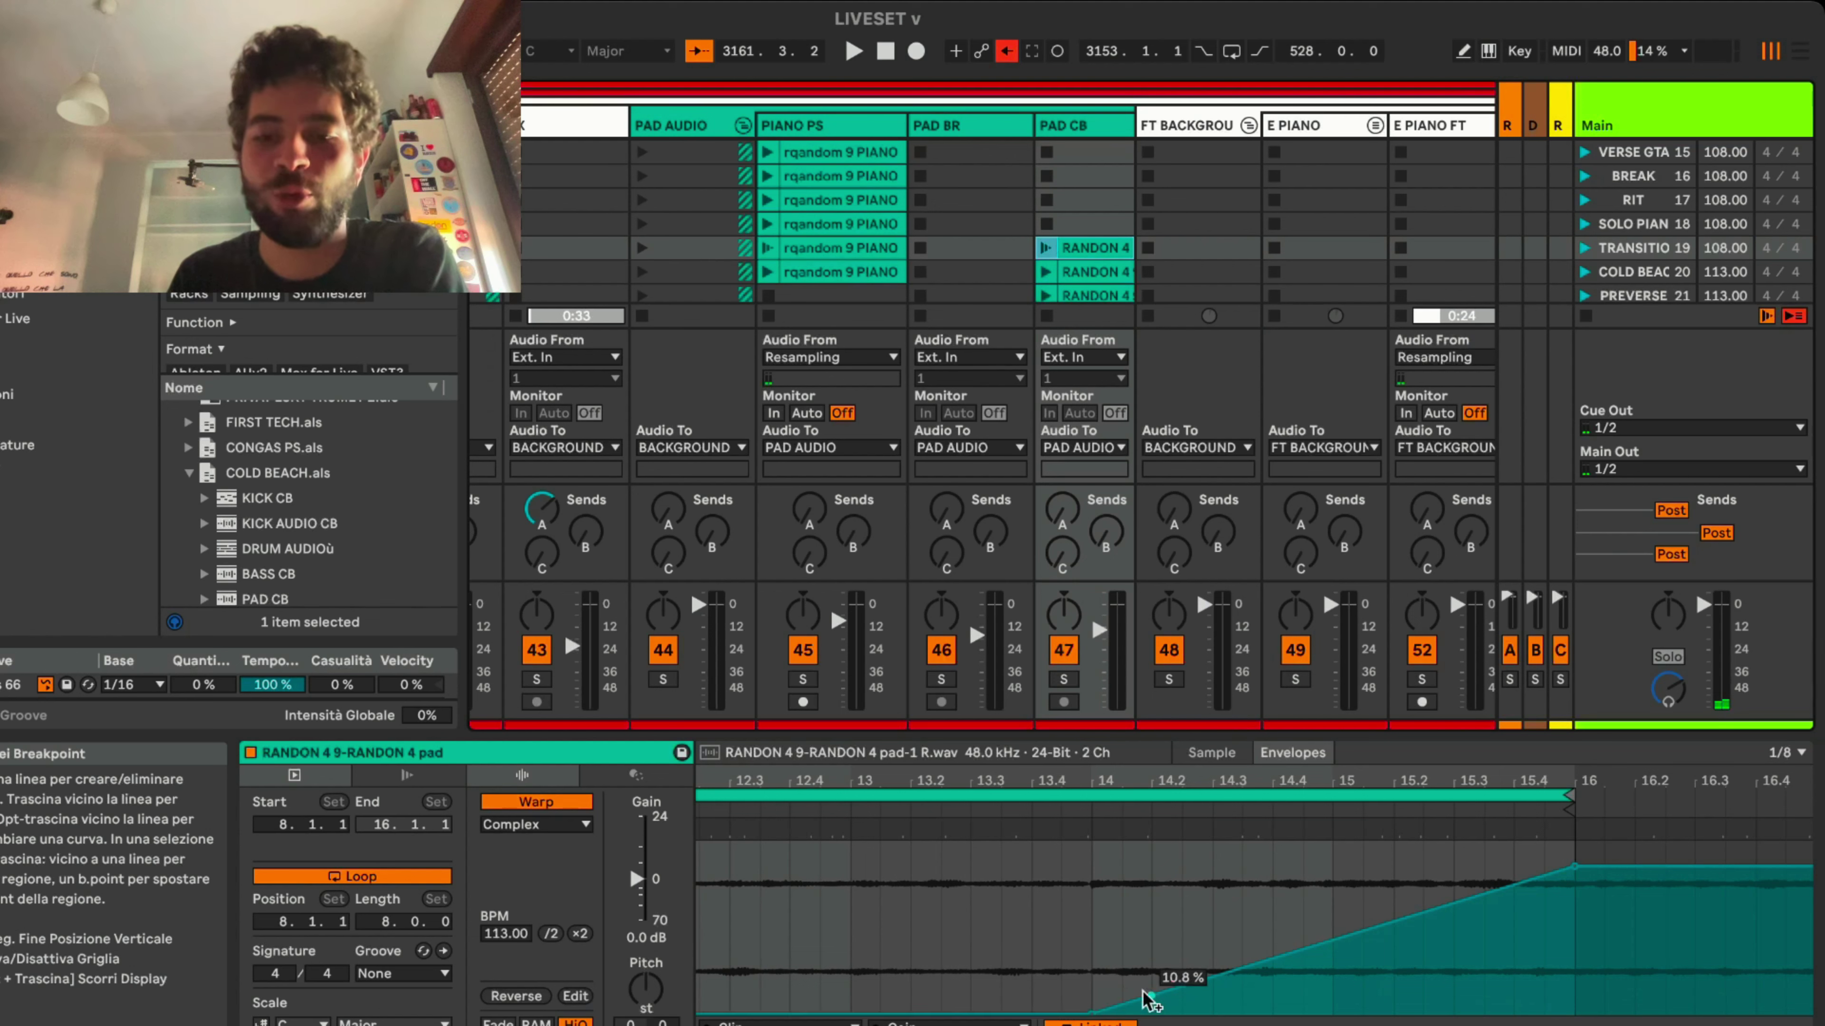
mouse_move(1335, 939)
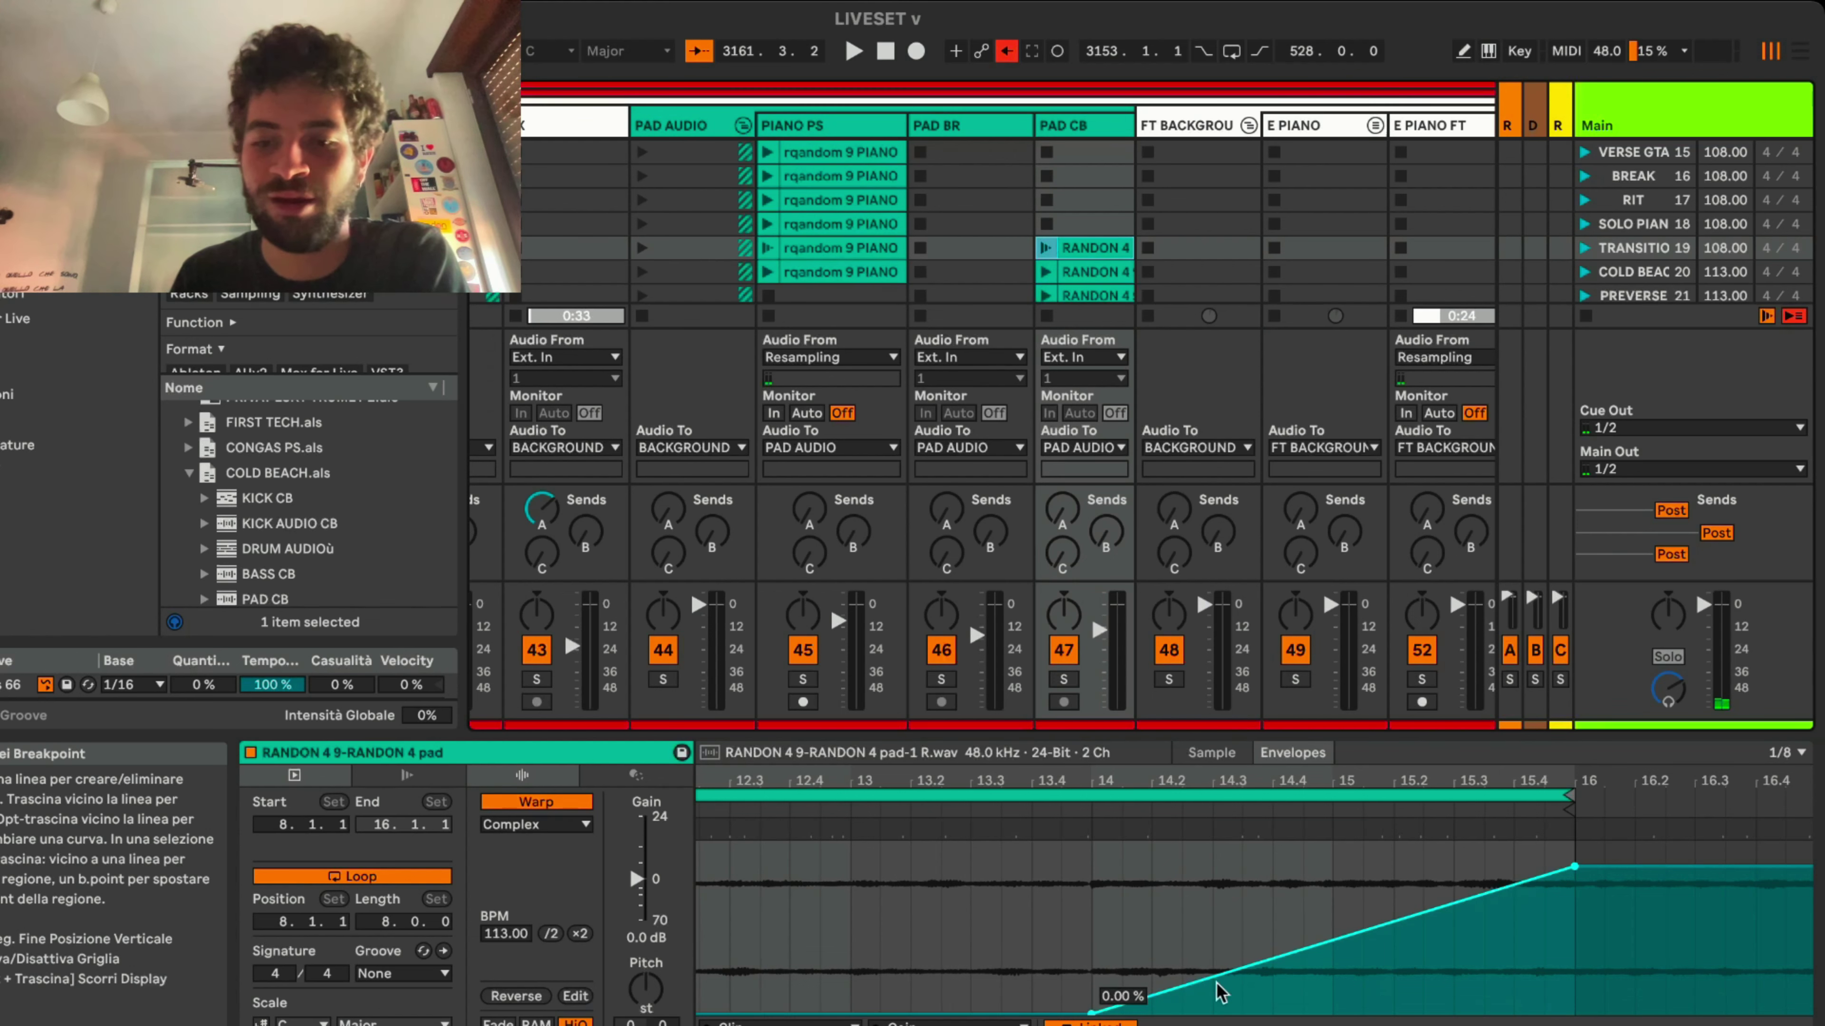
scroll(1168, 977, left, 3)
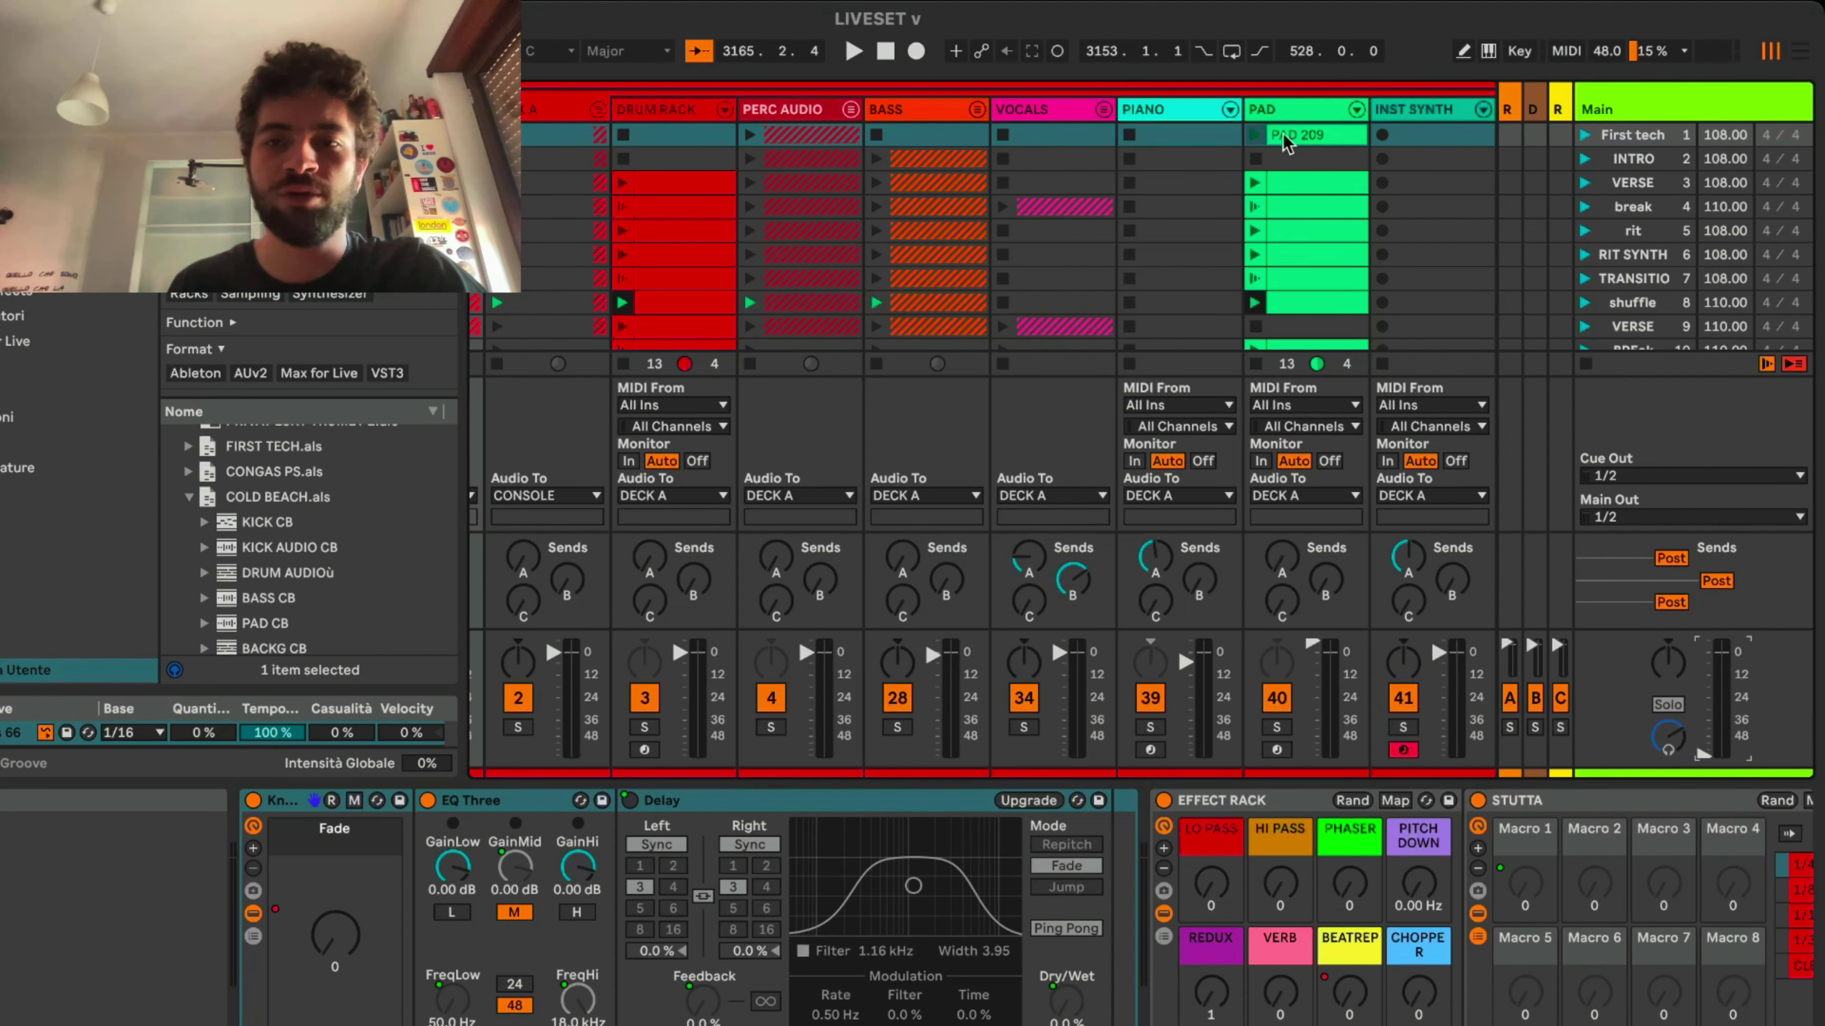
Display the PAD track's device chain and switch on its Cut-o-matic rack
click(1300, 110)
scroll(1257, 942, right, 10)
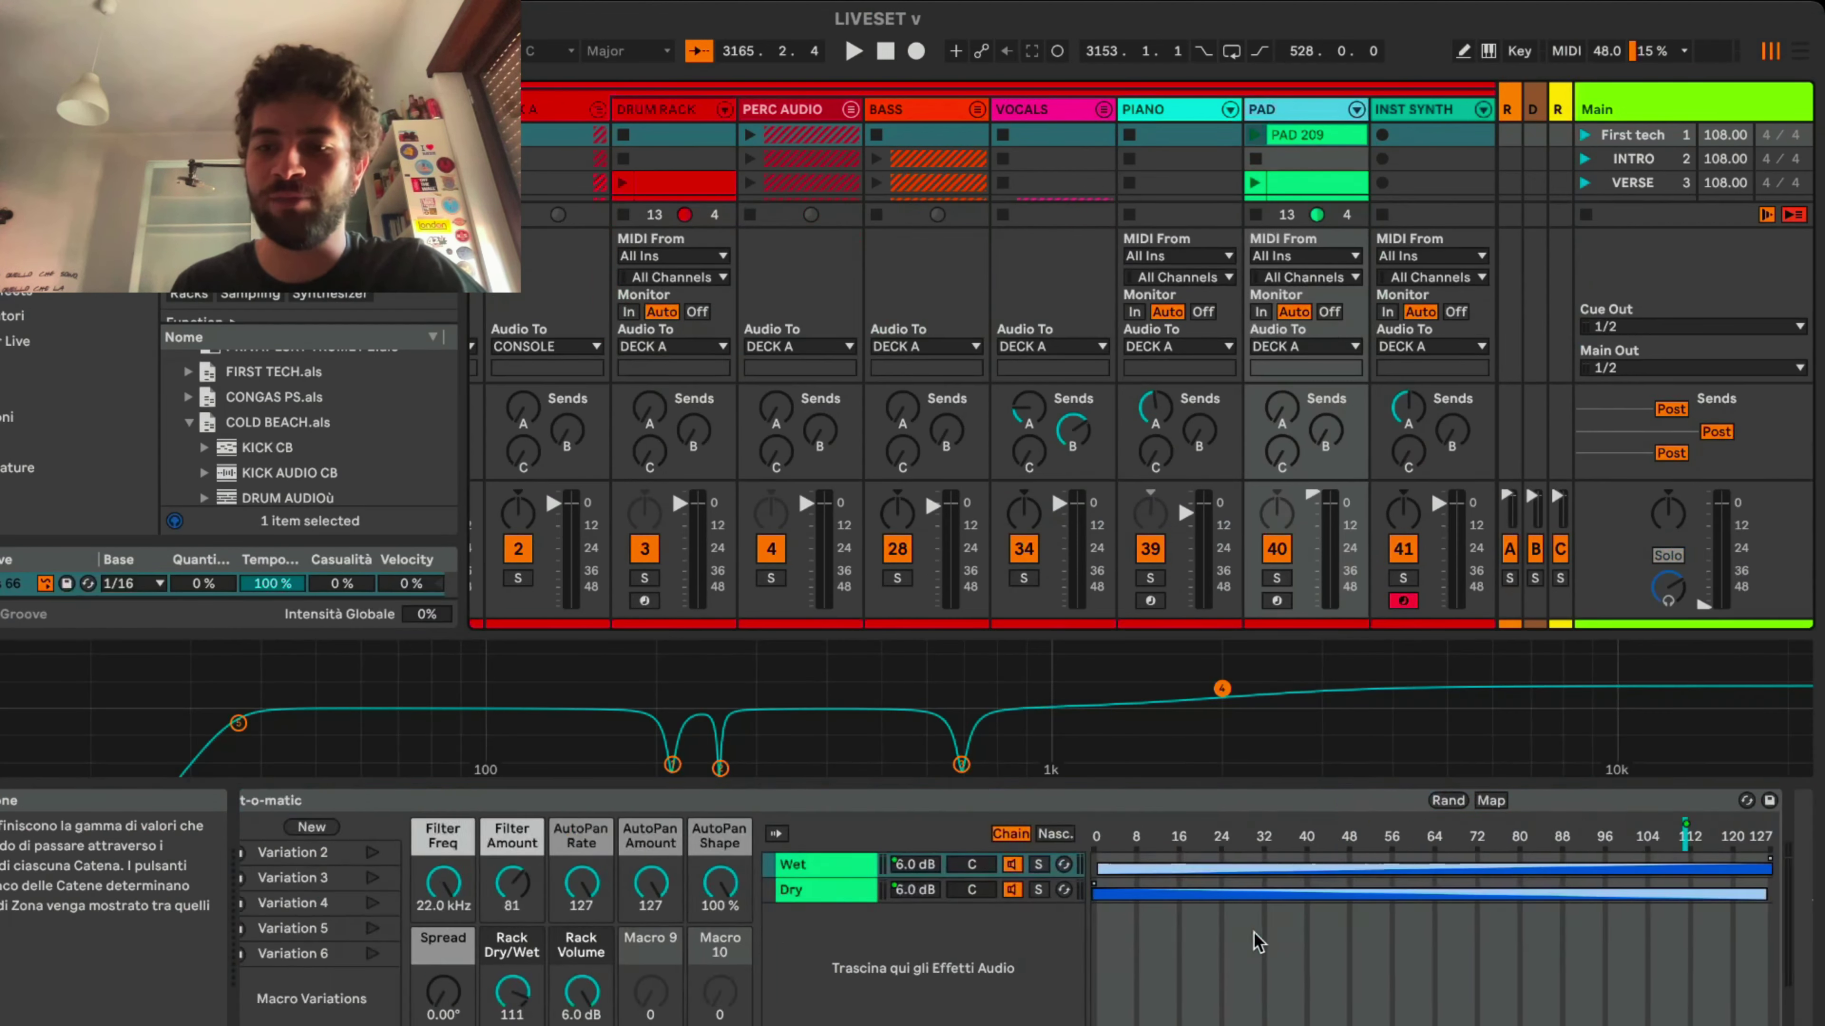
scroll(571, 860, left, 5)
scroll(571, 860, right, 4)
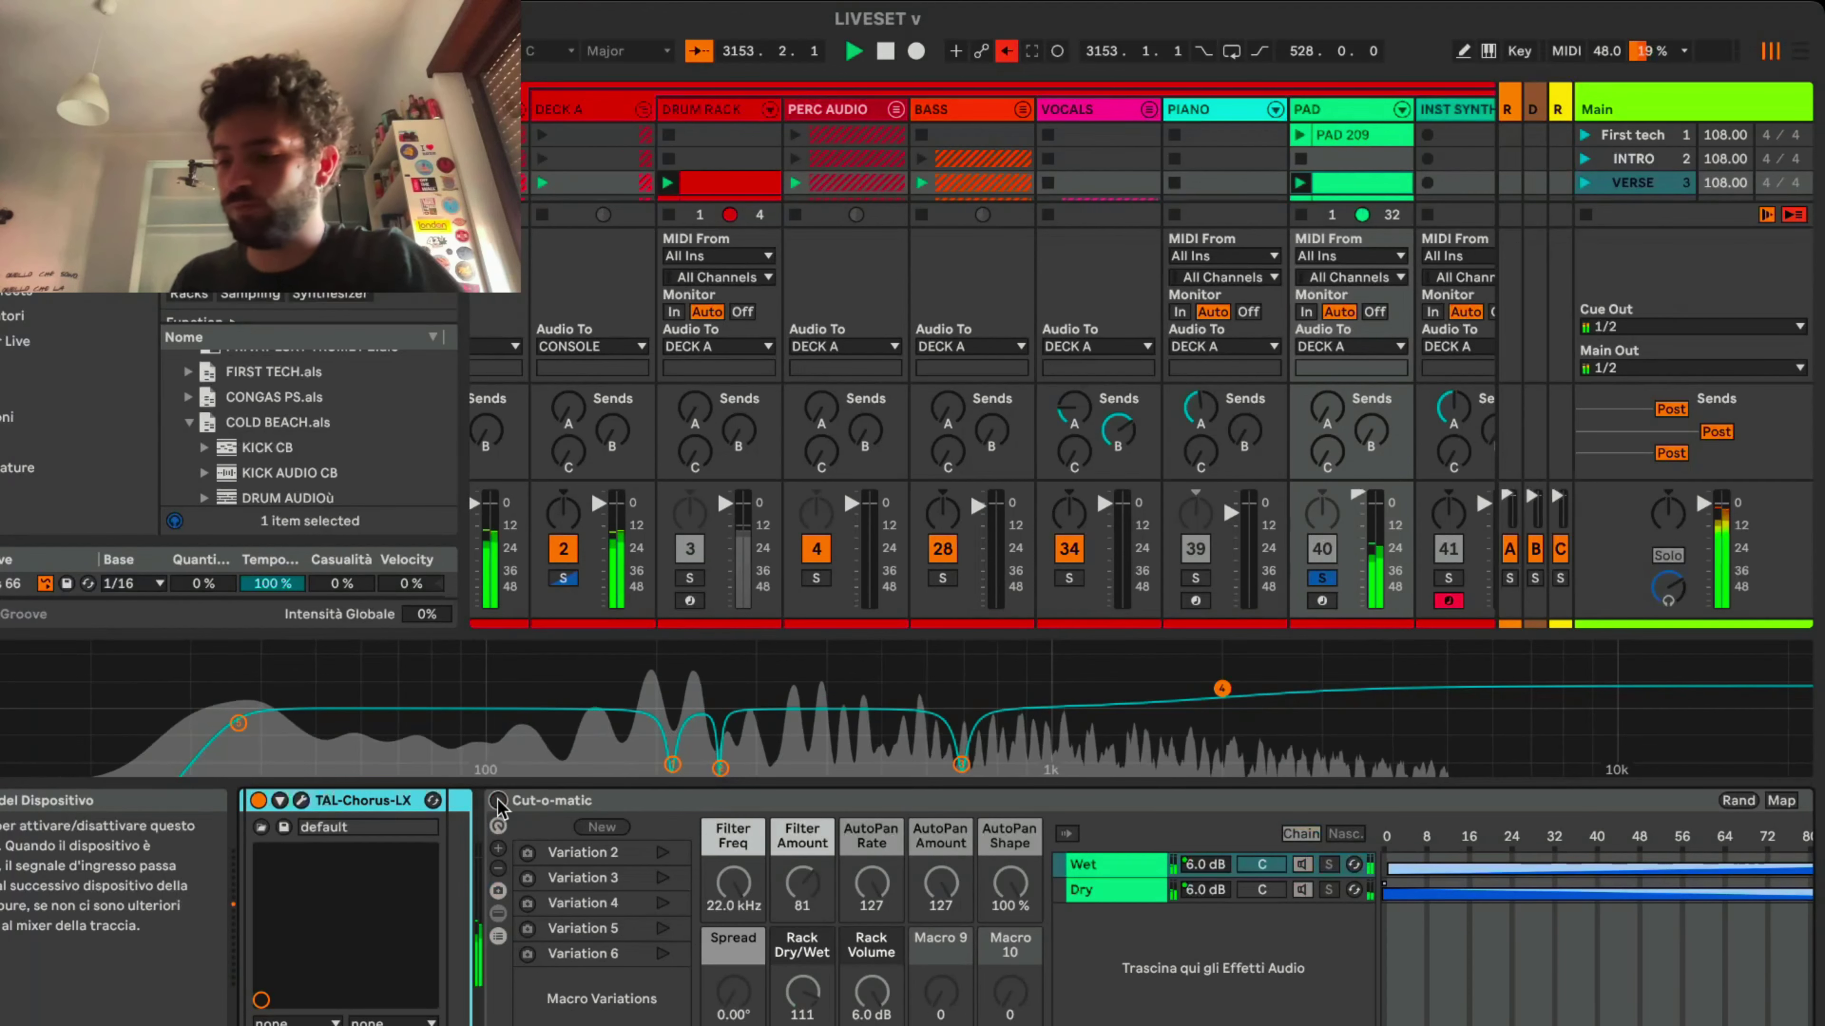
click(497, 800)
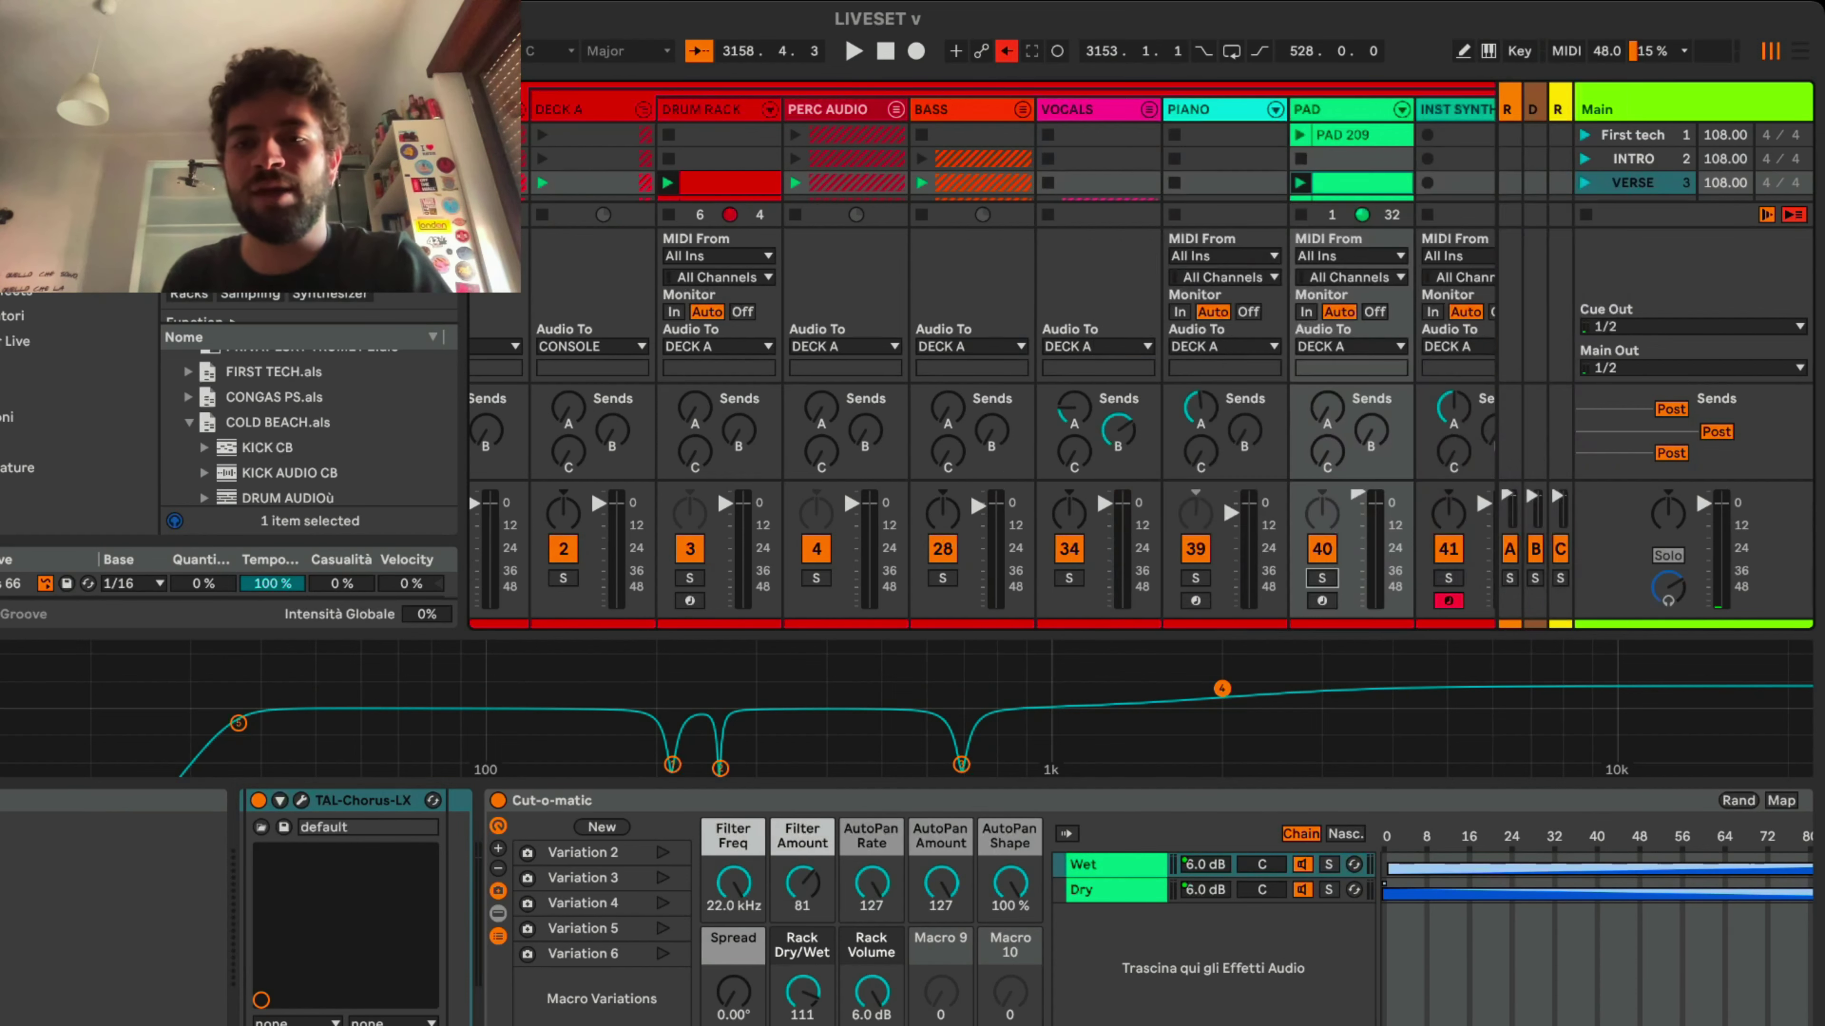
Review the PIANO track's device chain from the Grand Piano through EQ Eight and Echo to the Compressor
click(1228, 109)
scroll(1277, 952, right, 10)
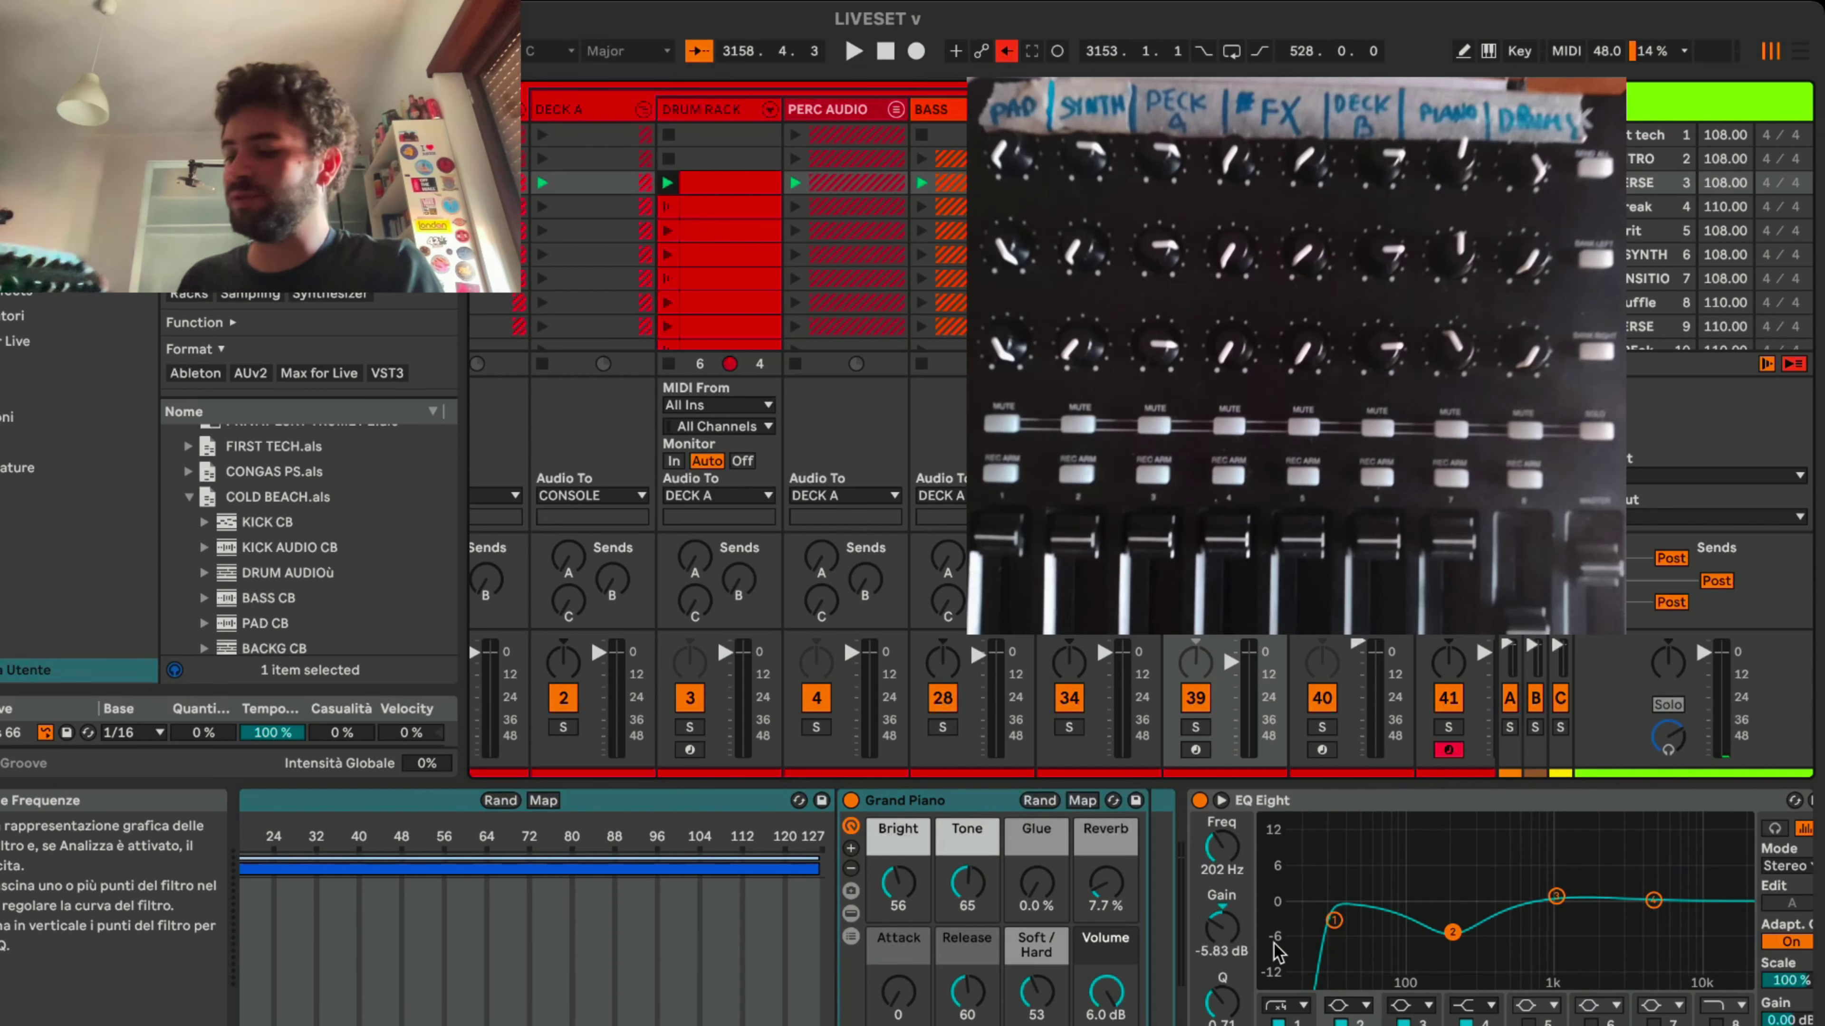
scroll(1277, 952, right, 15)
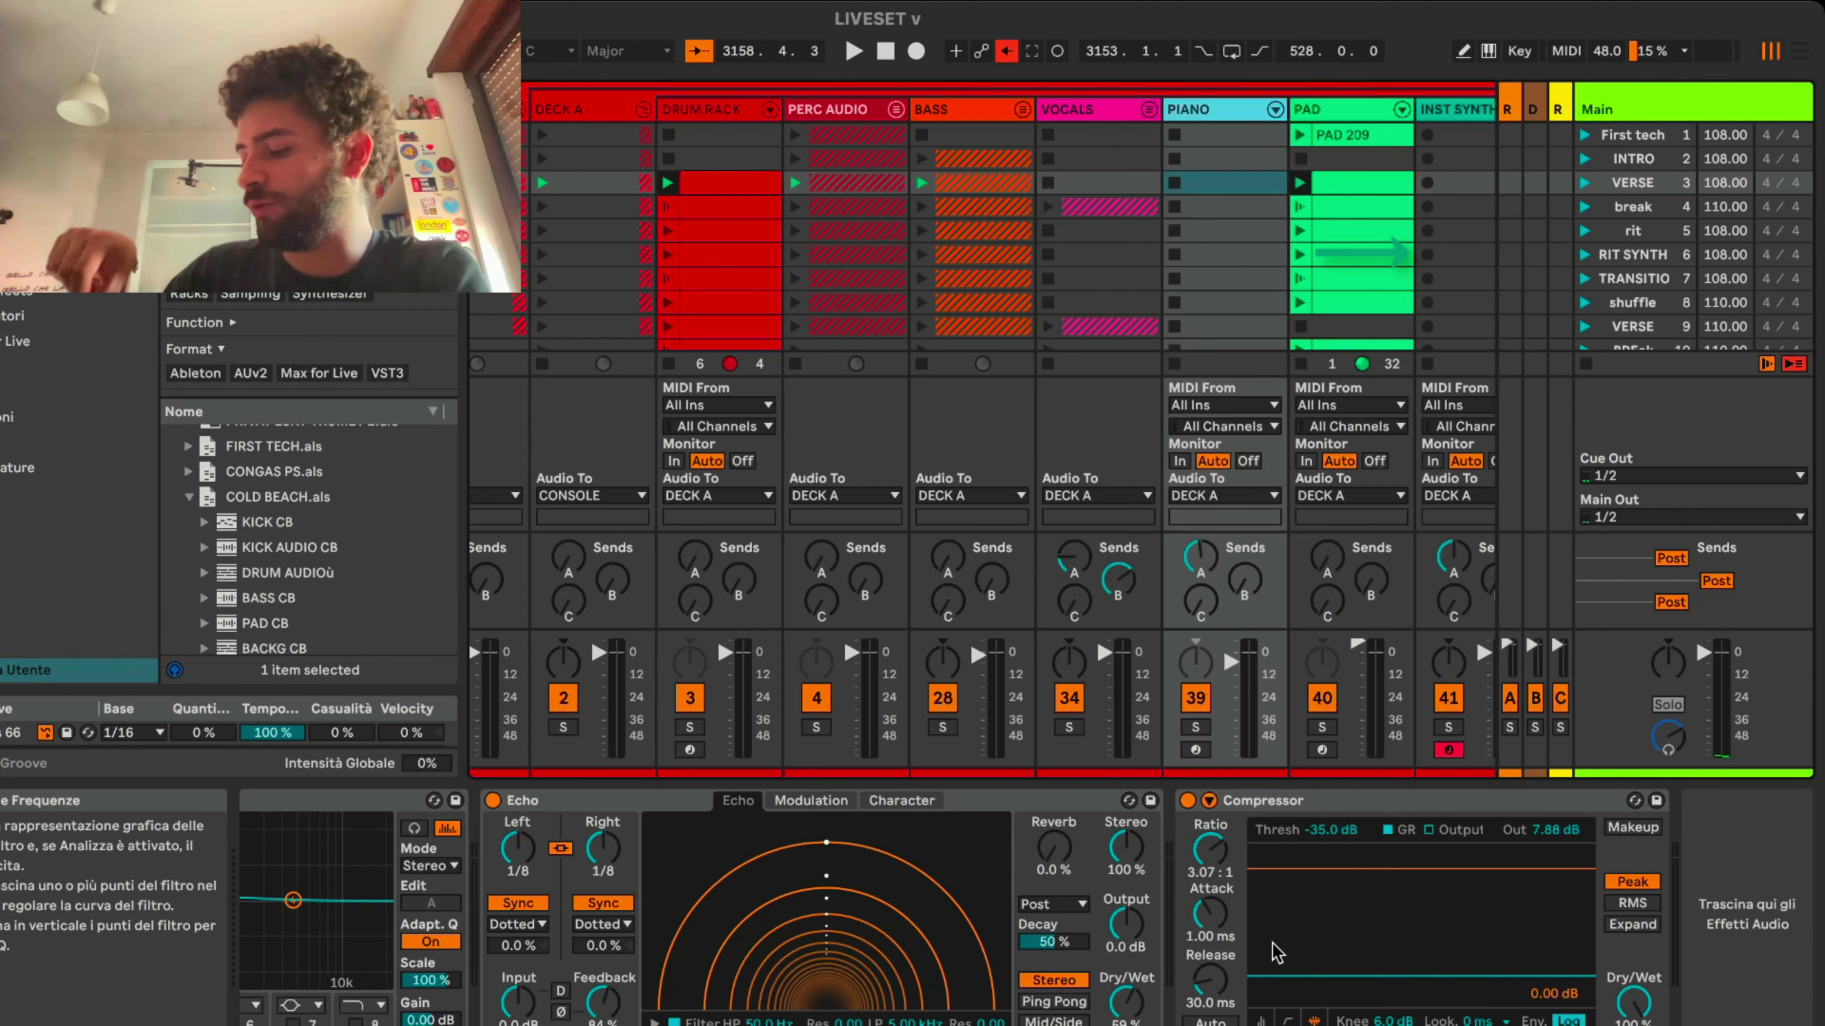
Review the INST SYNTH track's Instrument Rack chains, chain selector zones and the devices inside them
click(1433, 113)
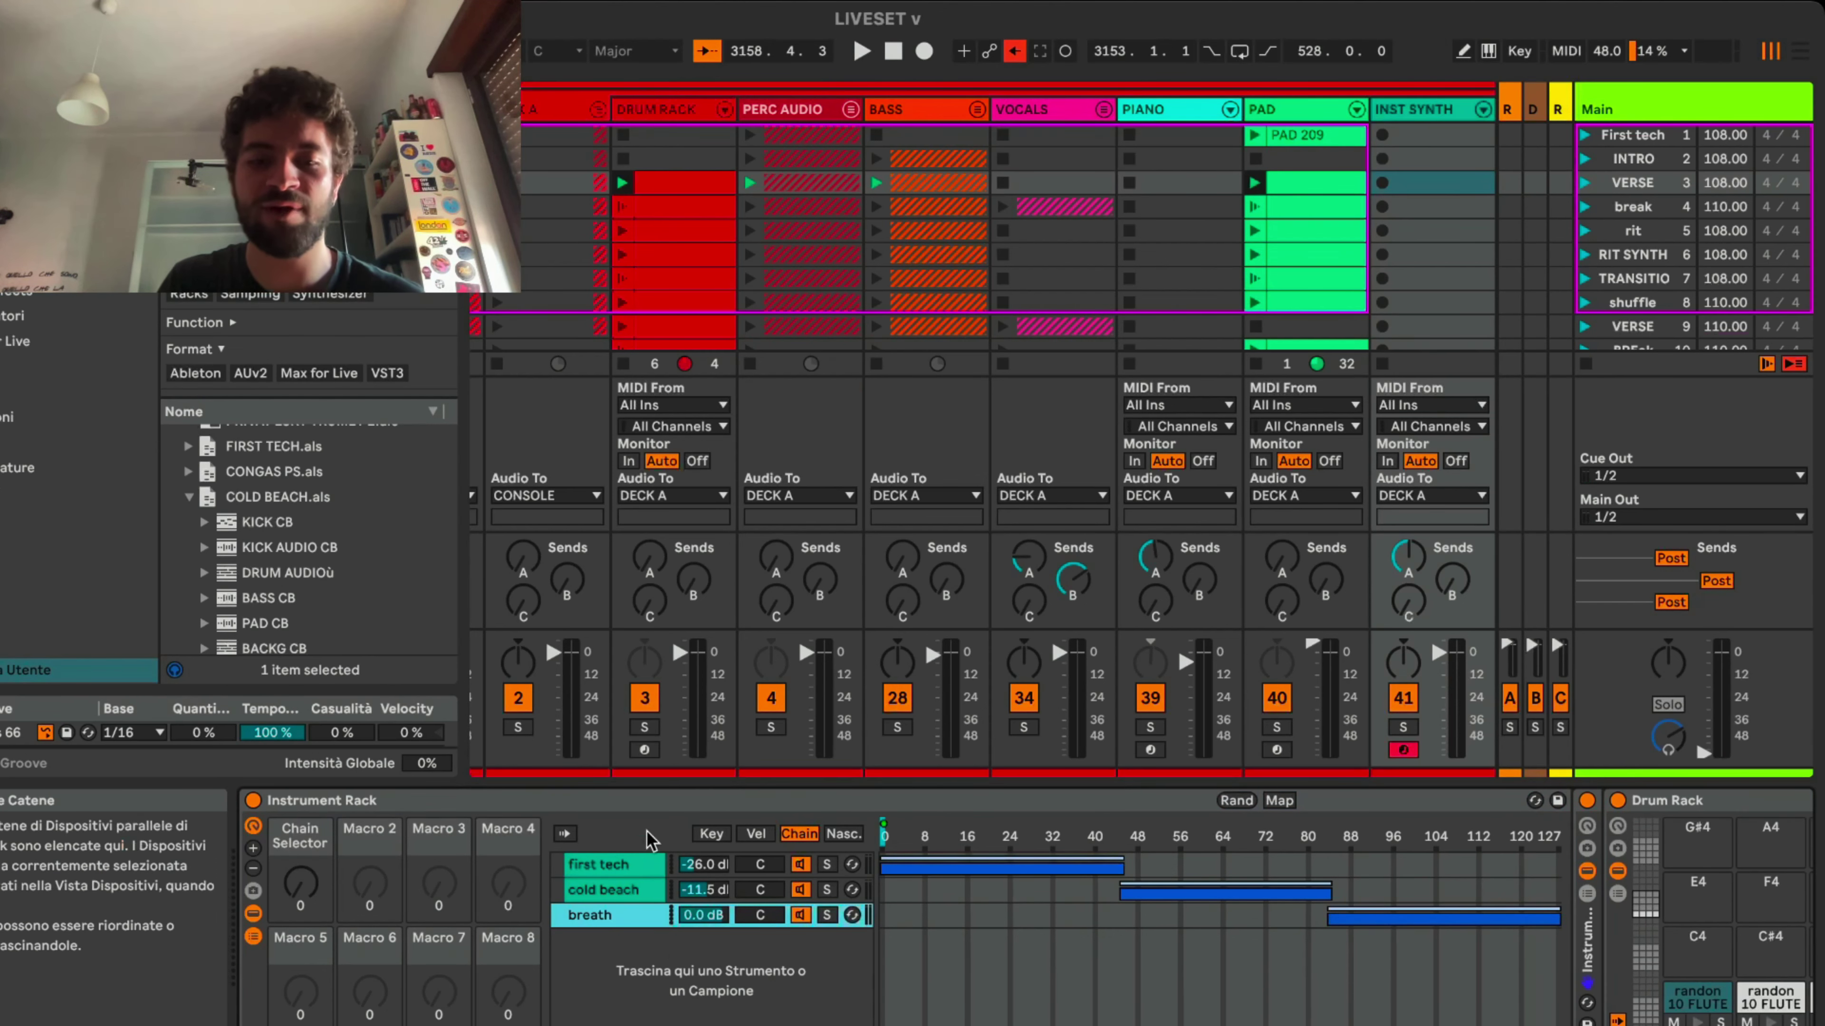
scroll(791, 906, right, 10)
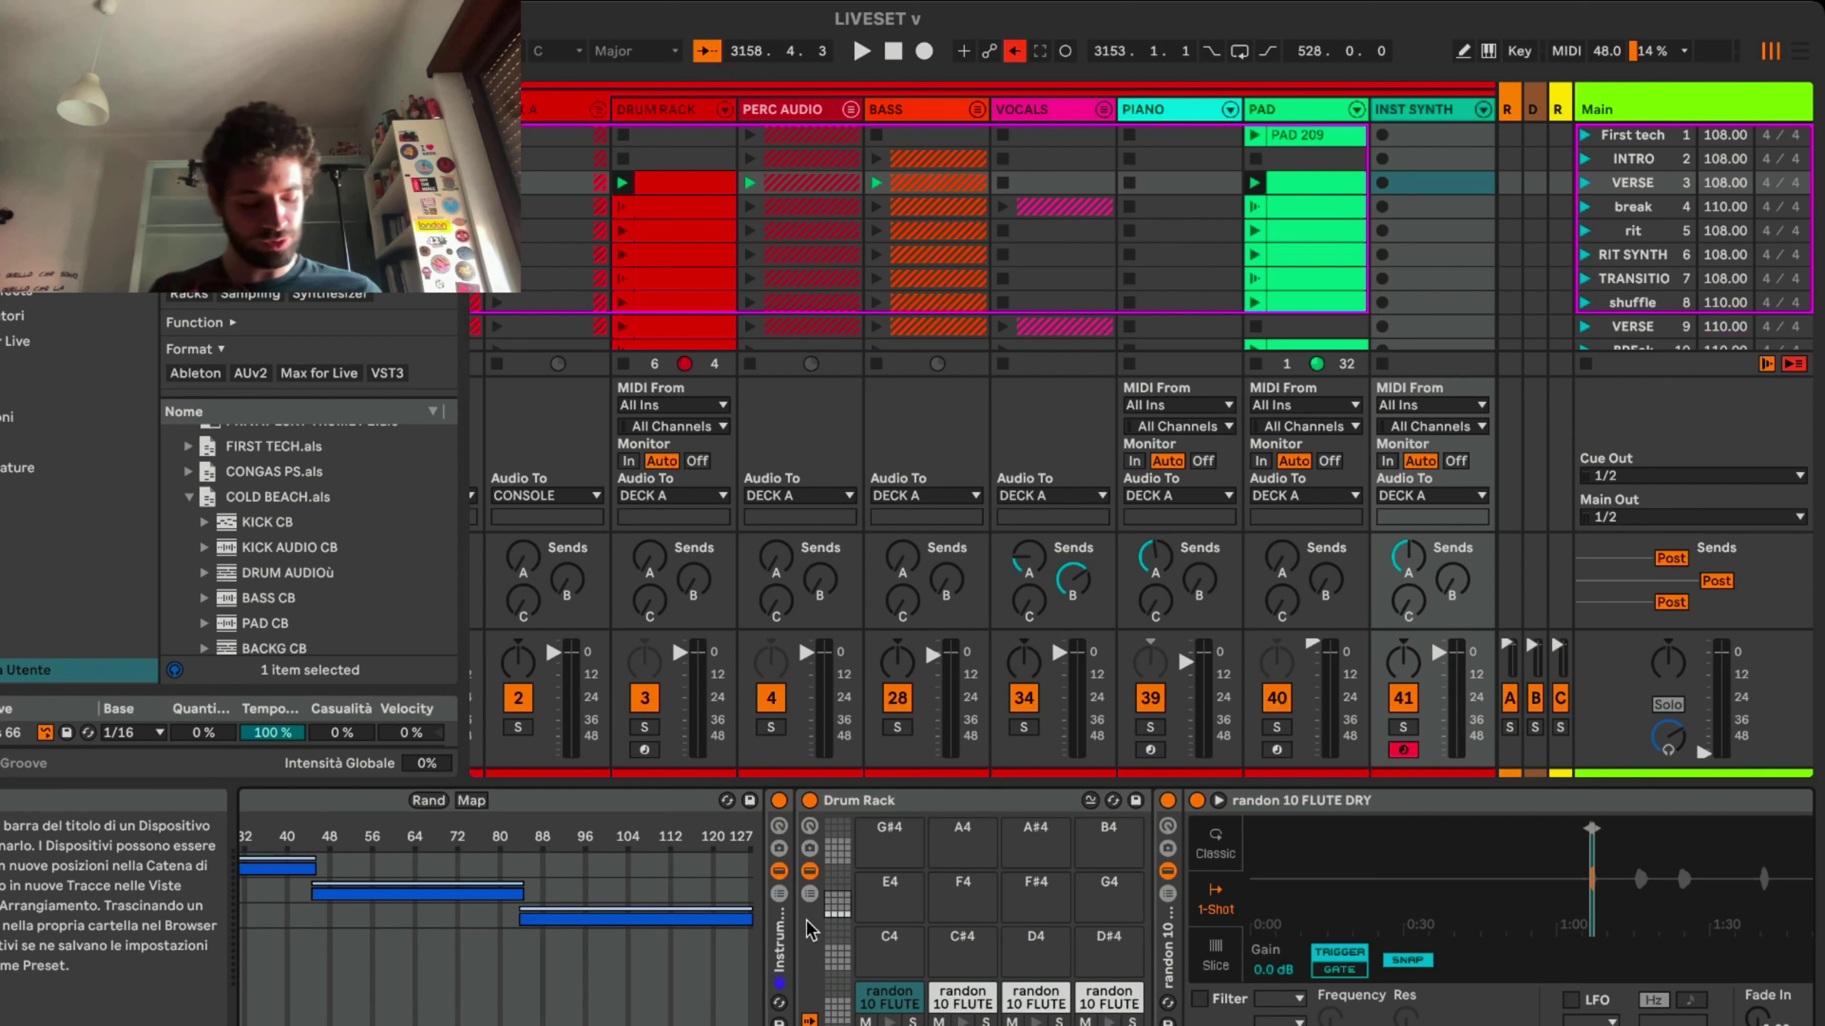
scroll(810, 929, left, 10)
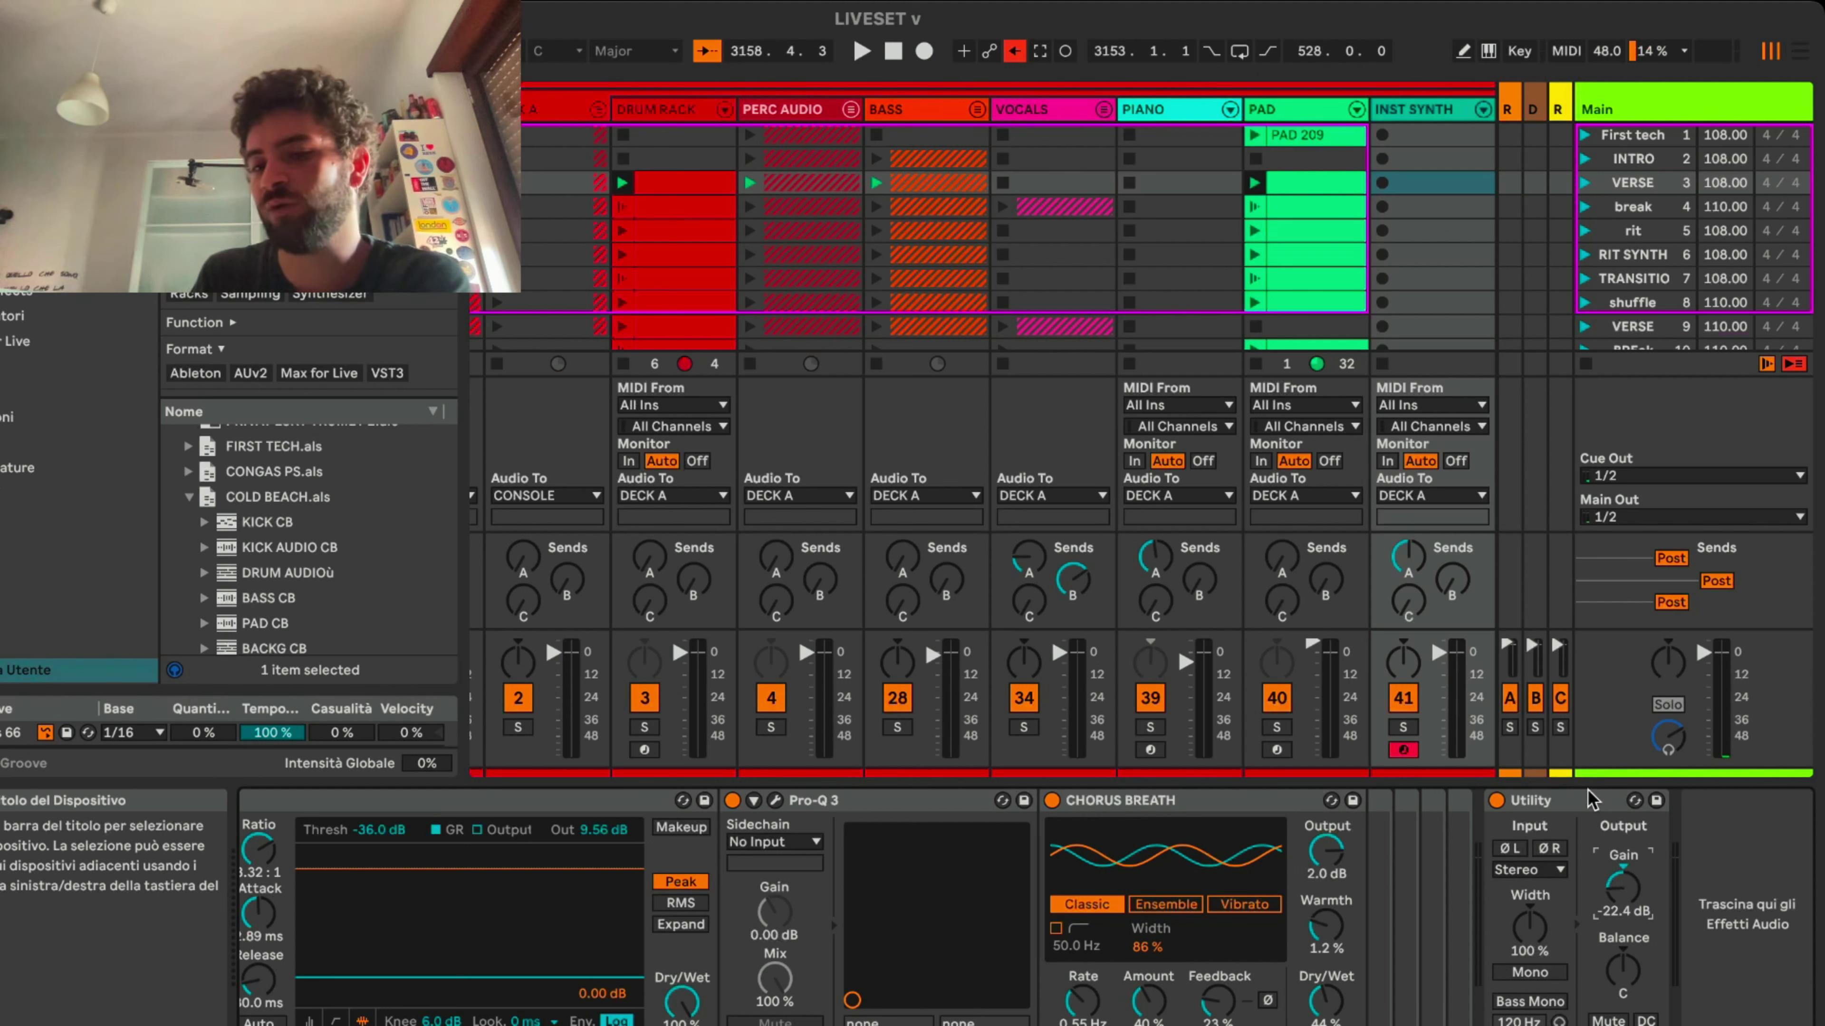
Select the BACKGROUND group to show its Fade rack
click(801, 109)
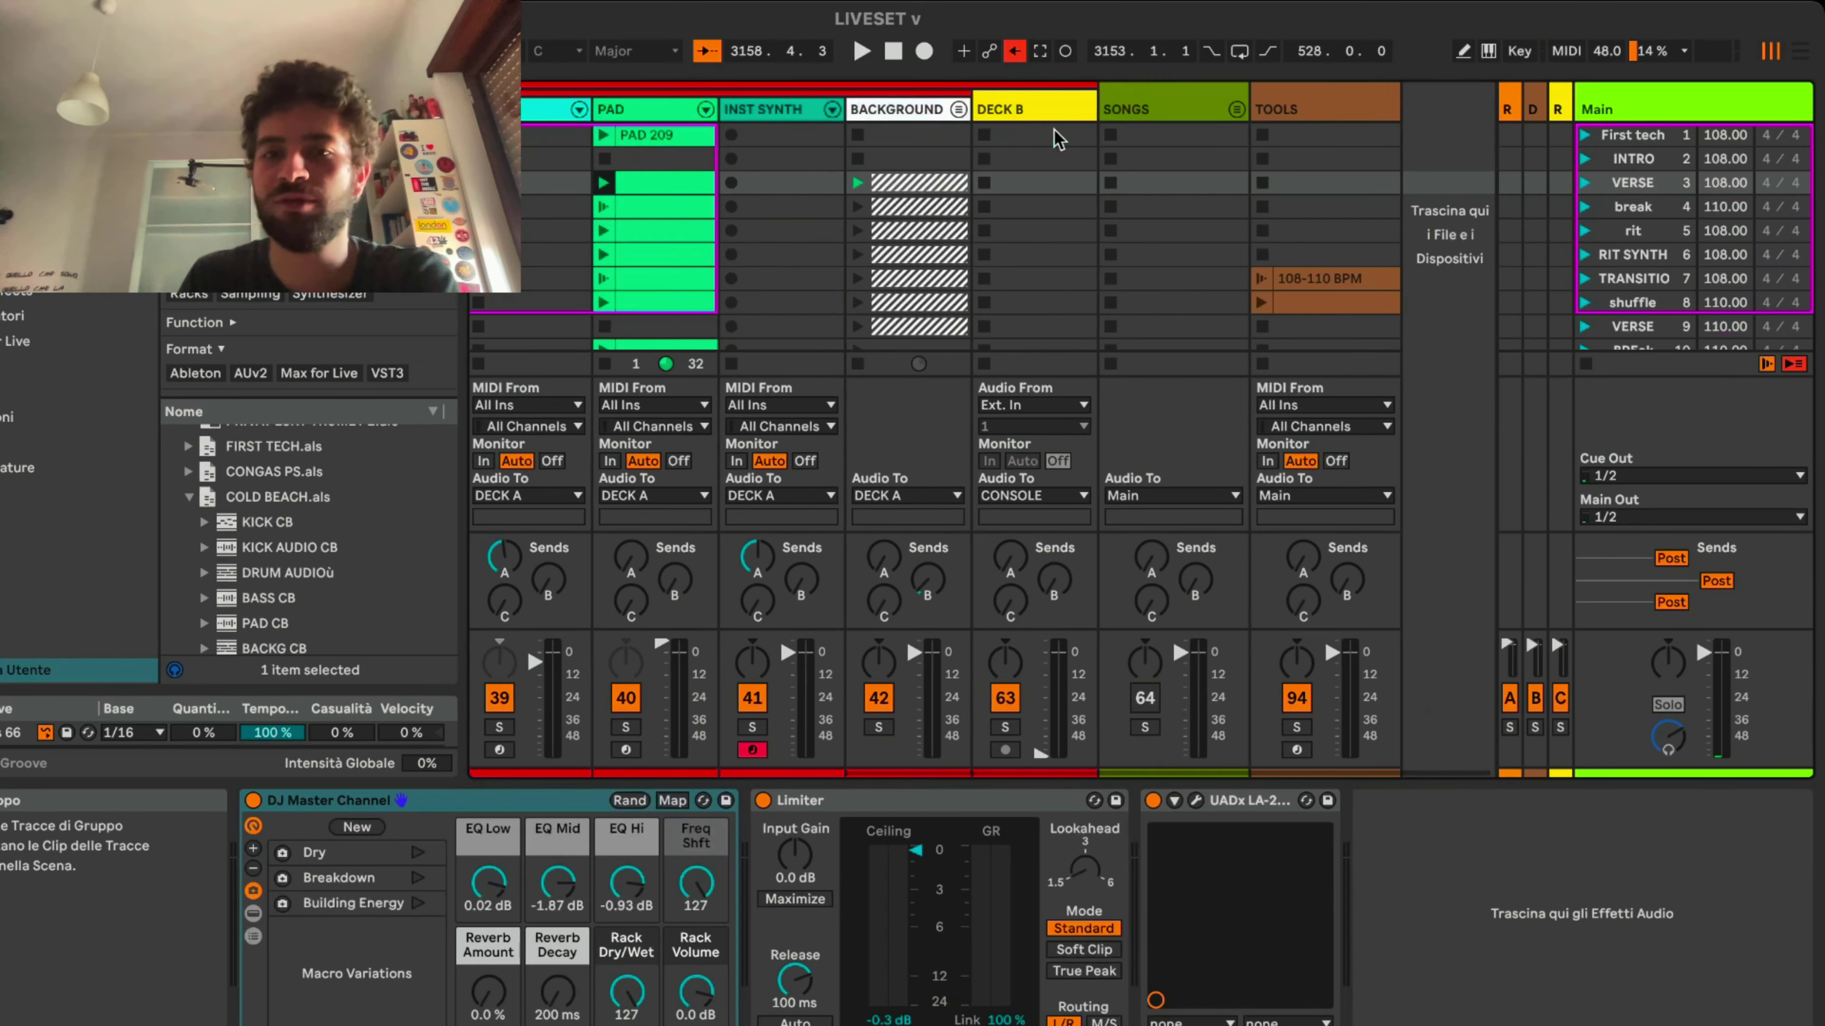
click(884, 111)
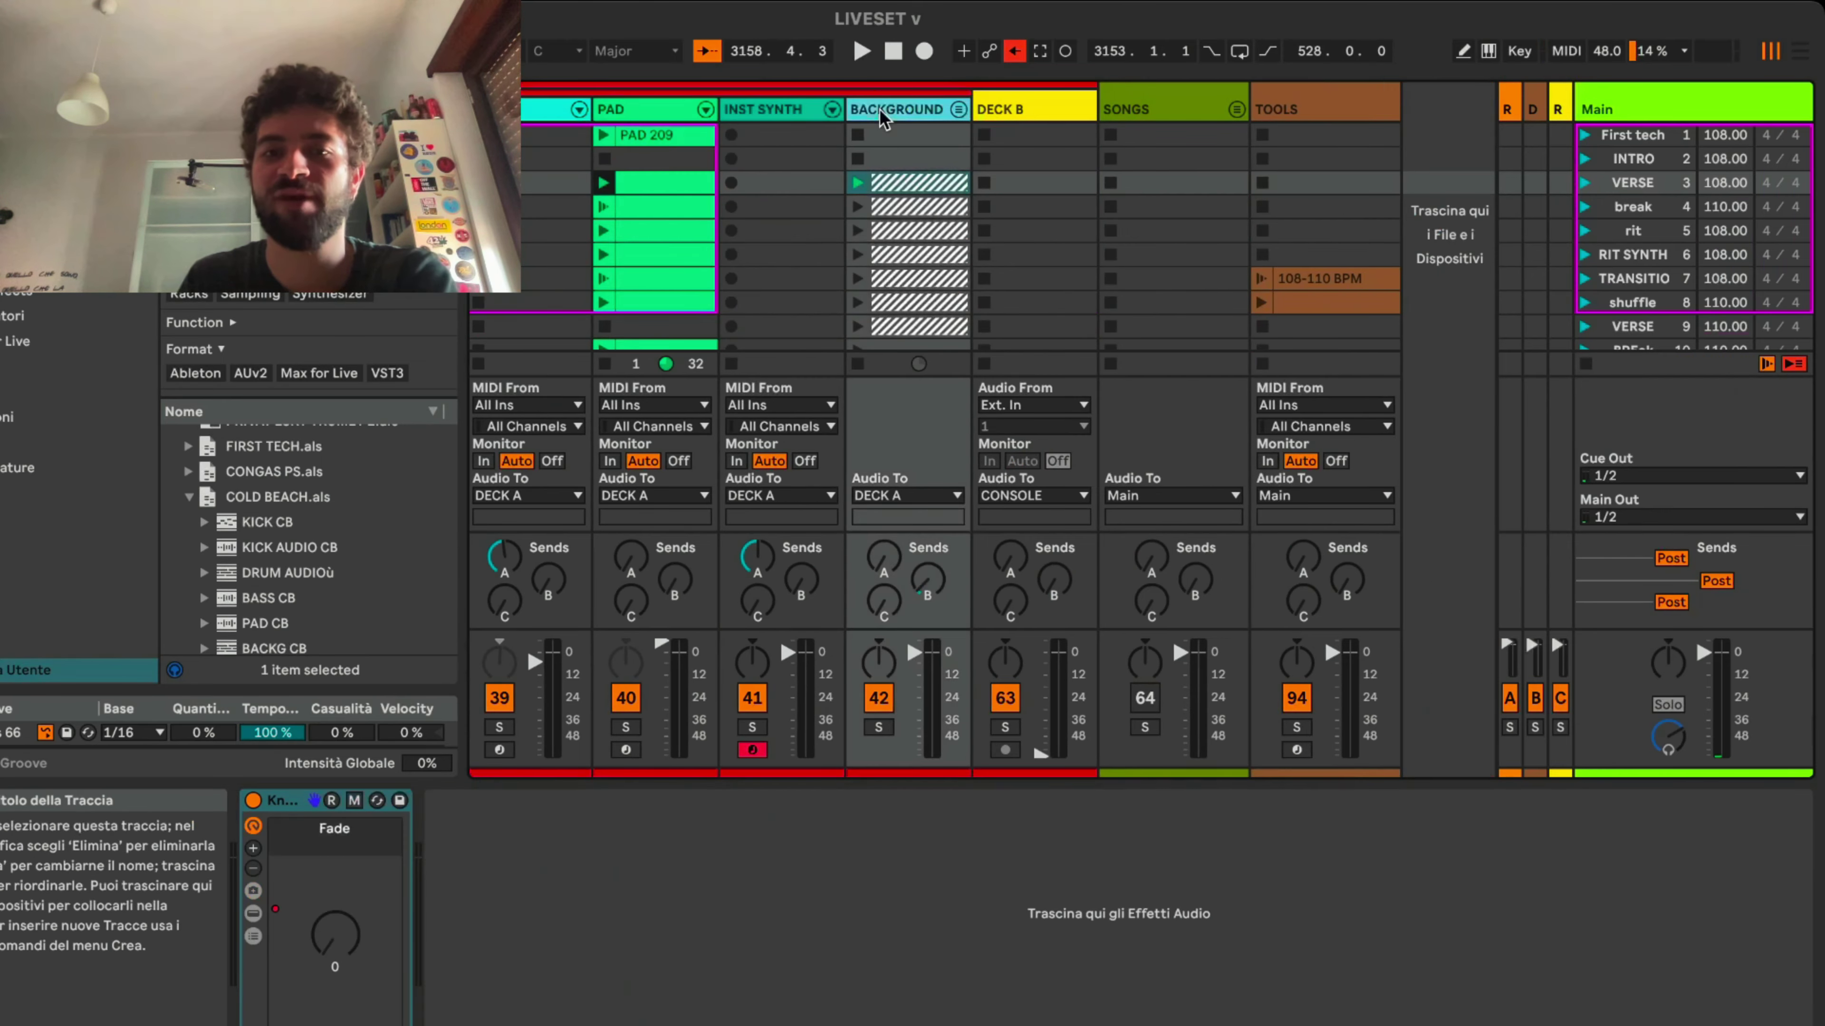